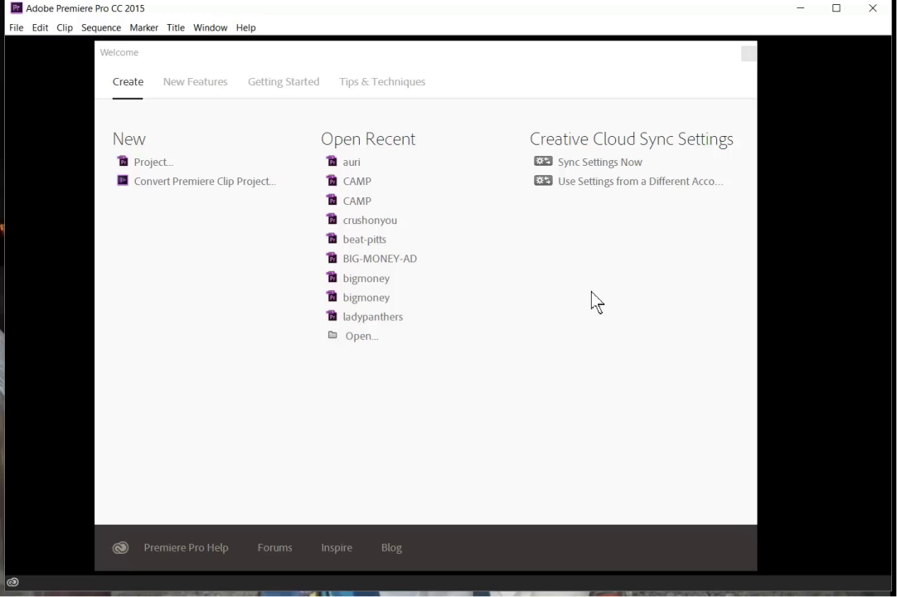
Step: Start a new project named color-key and browse to the J: drive for its location
left_click(142, 163)
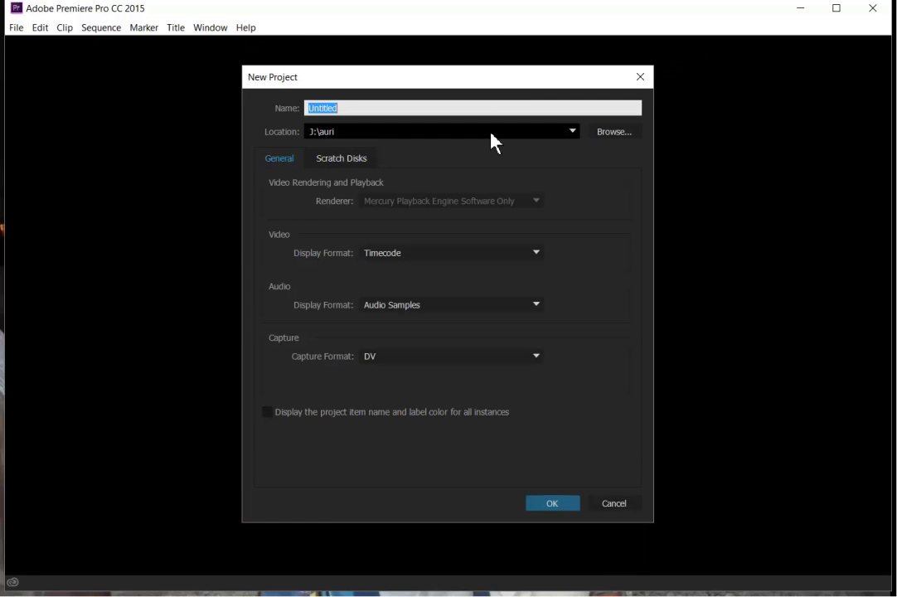
type("color-key")
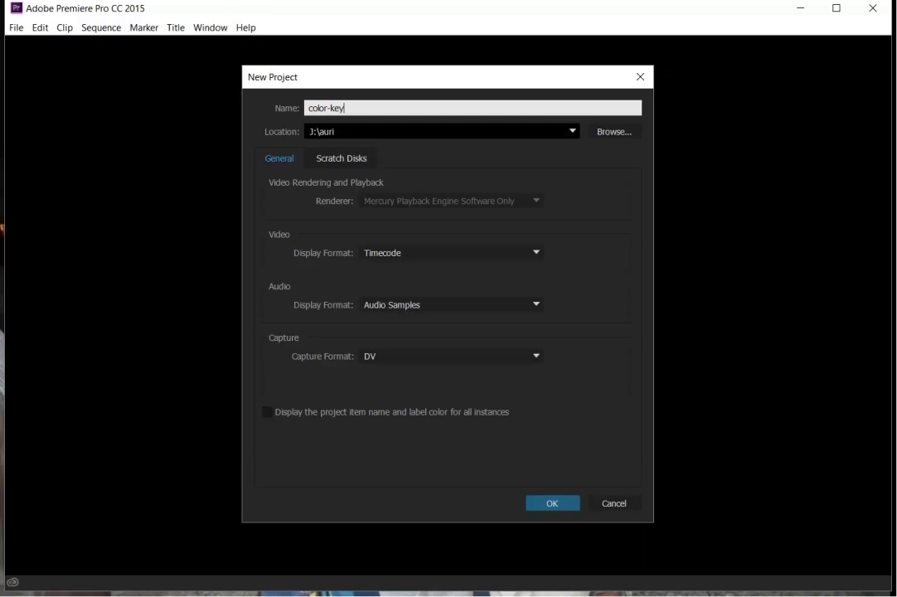
left_click(620, 132)
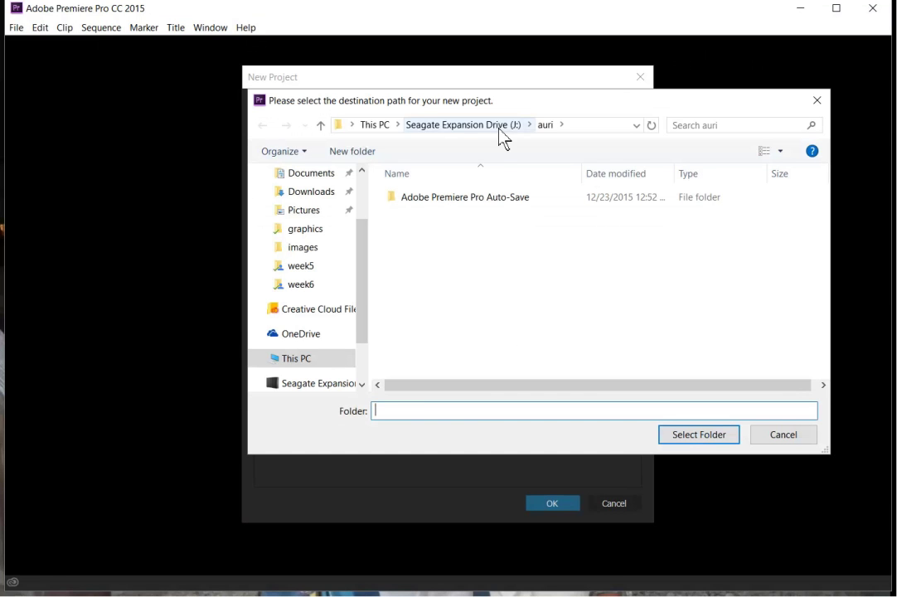
left_click(499, 129)
scroll(481, 280, "down", 2)
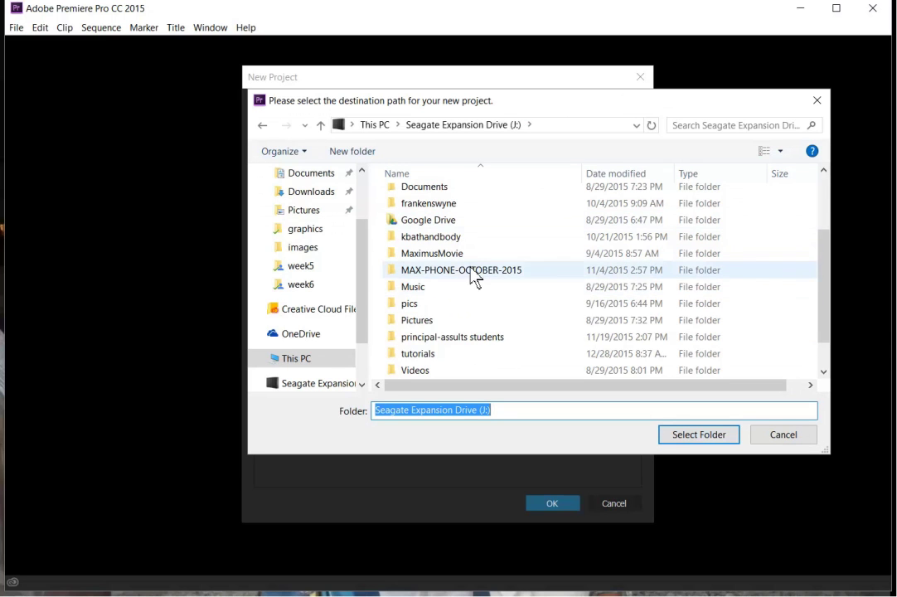
Step: Create a color-tut folder on J:, use it as the project location, and view Scratch Disks
left_click(362, 153)
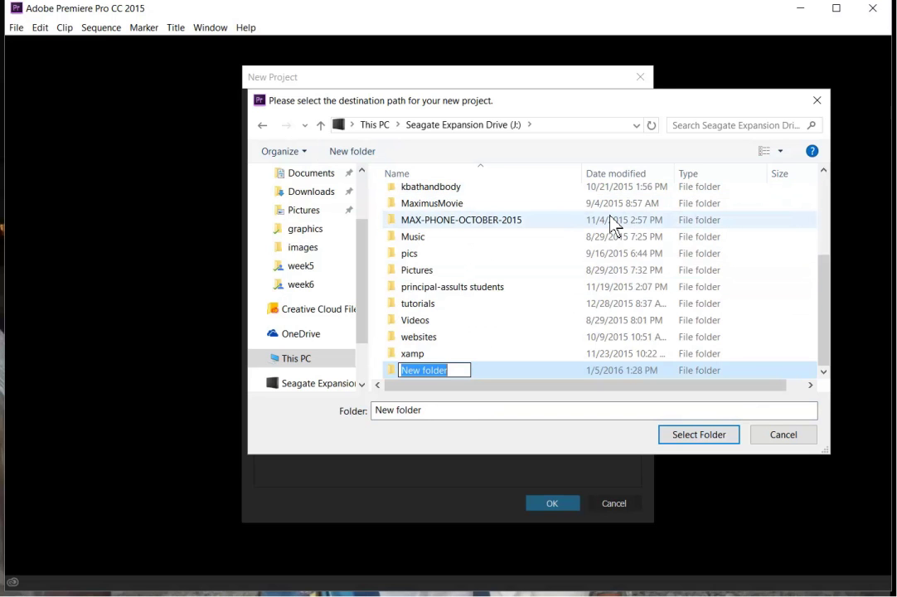
type("colo")
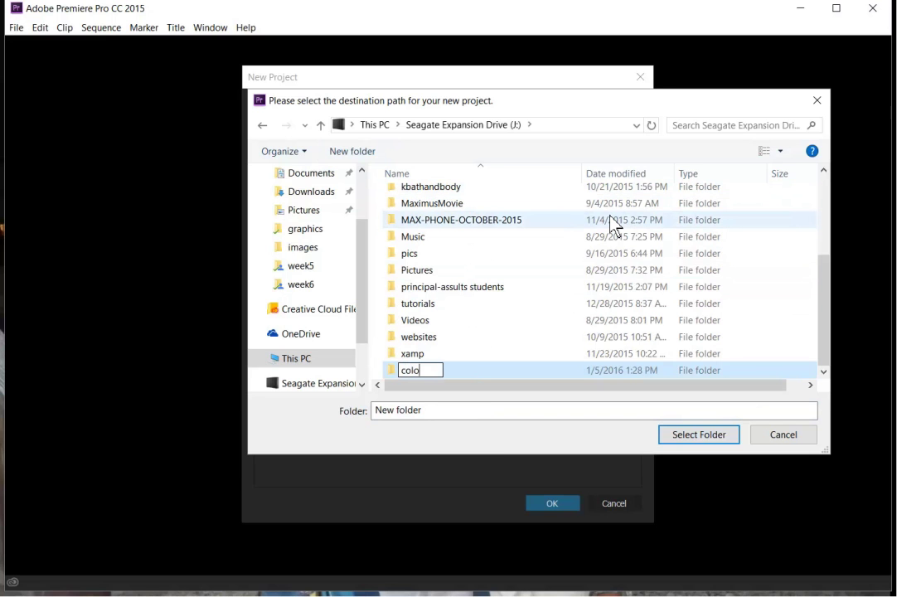
type("r-tut")
key("Return")
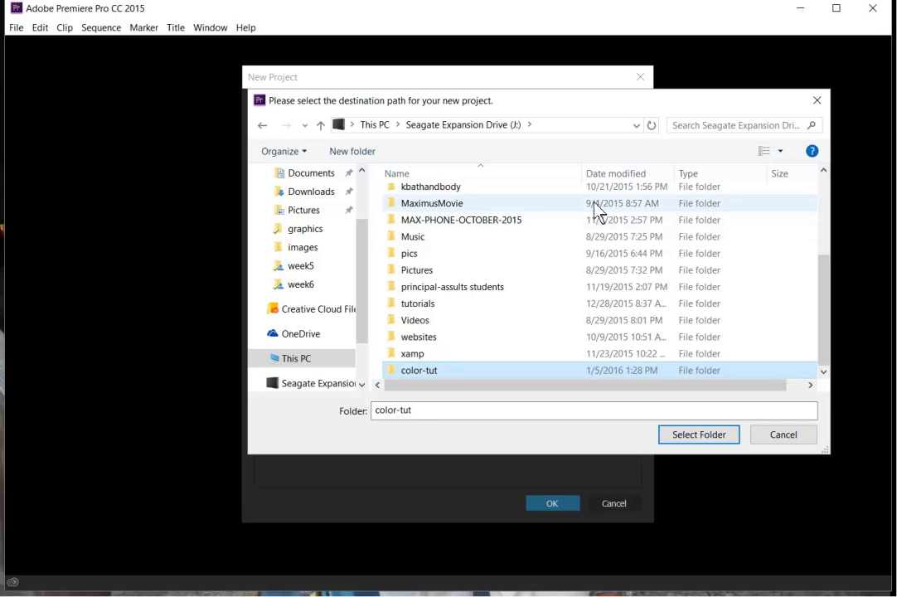
double_click(431, 372)
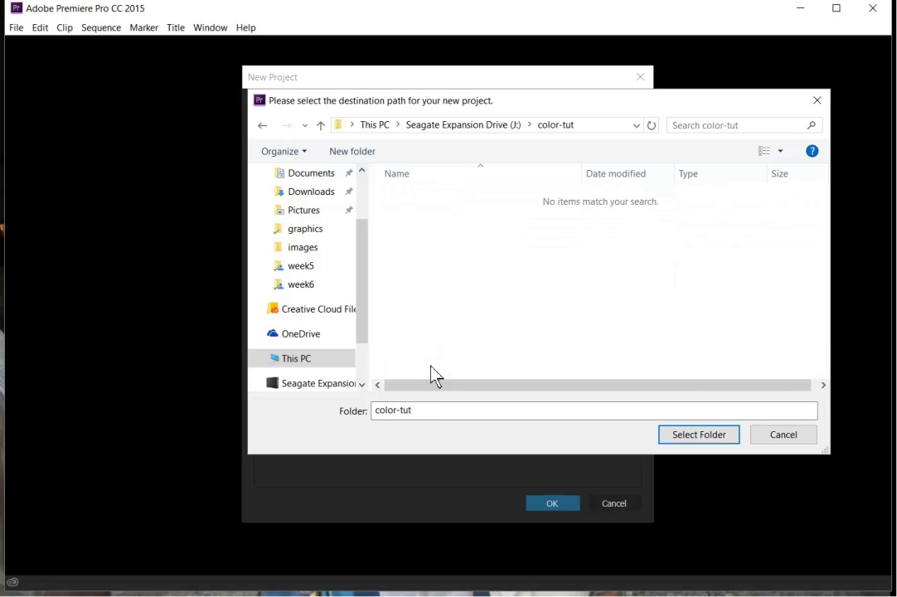
left_click(719, 444)
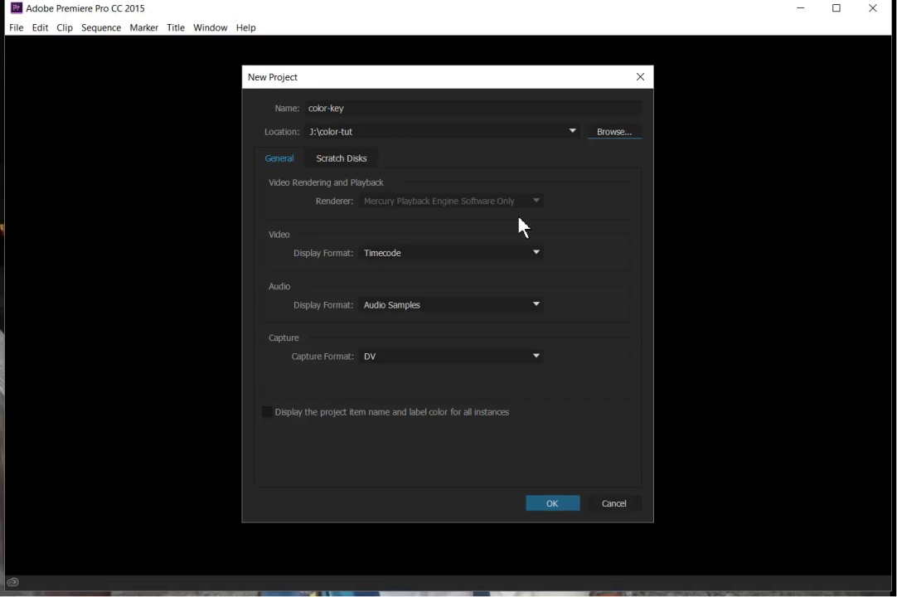
left_click(349, 160)
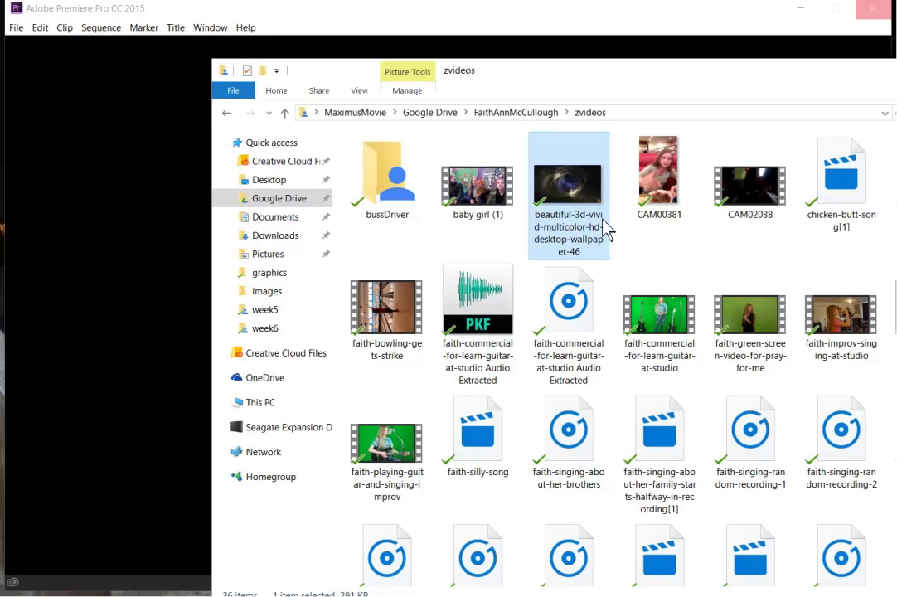
Step: In zvideos, select the green-screen video, then the abstract wallpaper image, then the video again
left_click(753, 334)
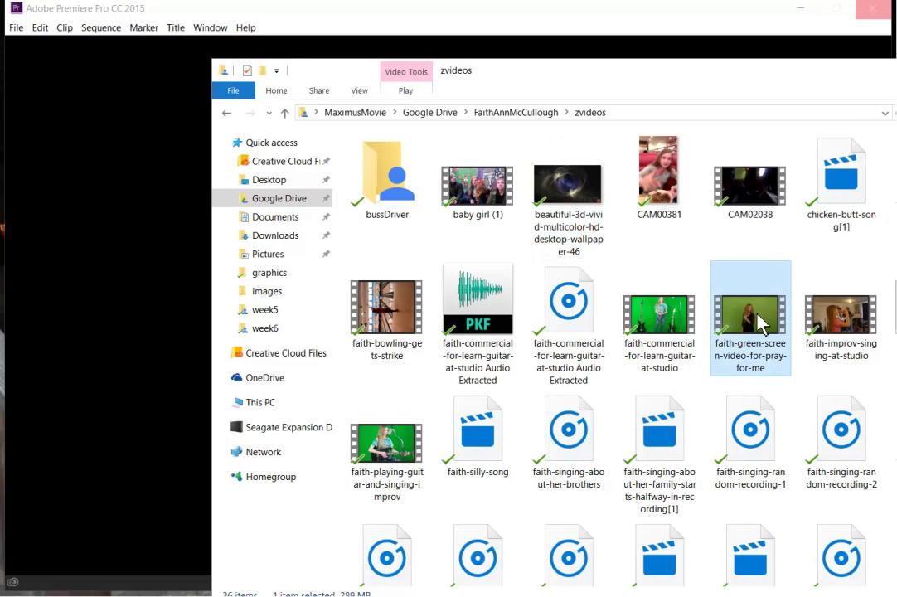
left_click(556, 189)
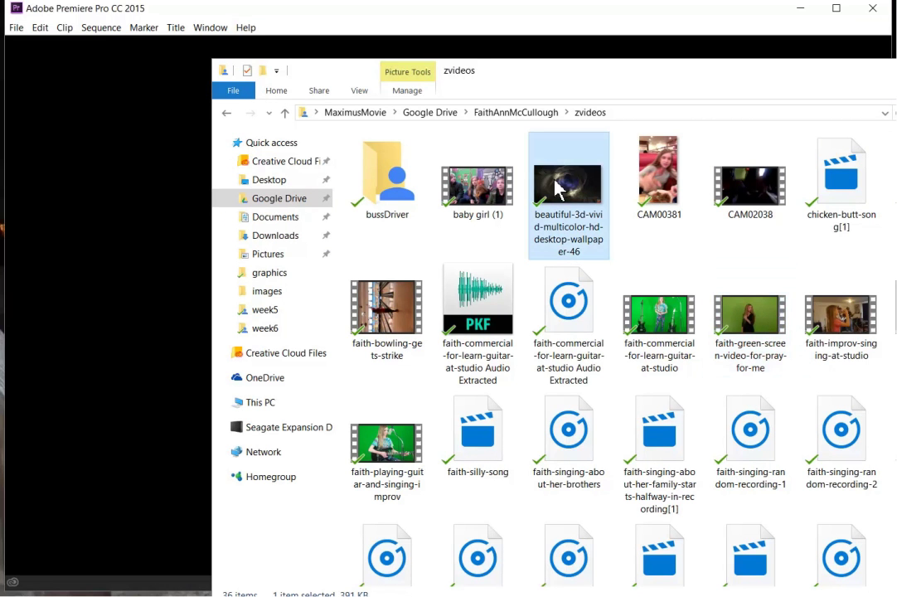
left_click(763, 342)
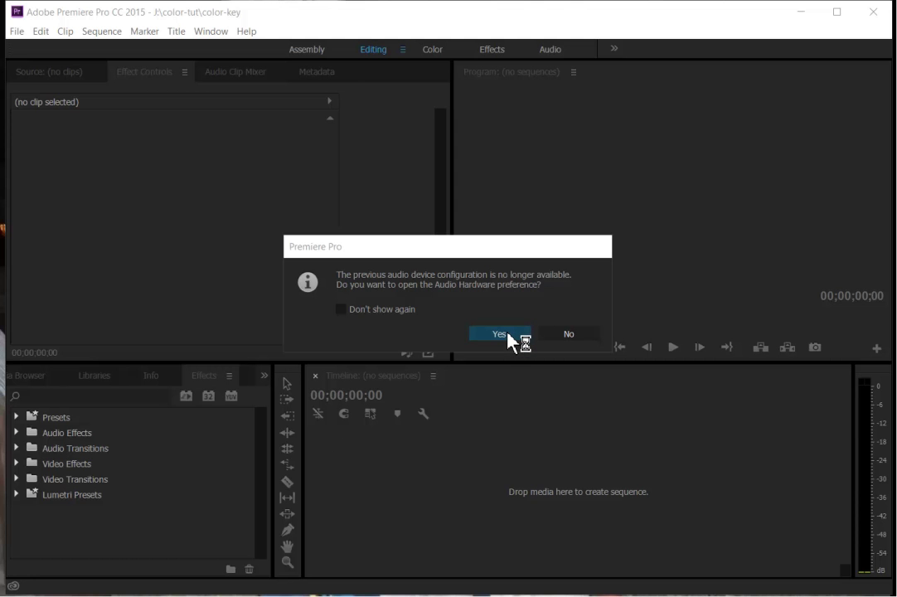
Step: Set Default Output to Speakers (Logitech G430 Gaming Headset) in Audio Hardware and confirm the change
left_click(501, 335)
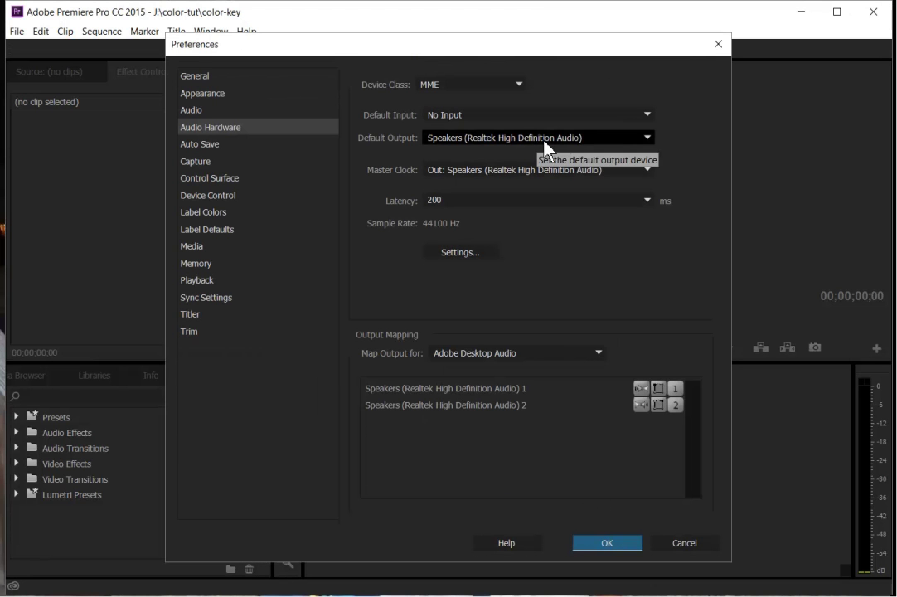
left_click(594, 141)
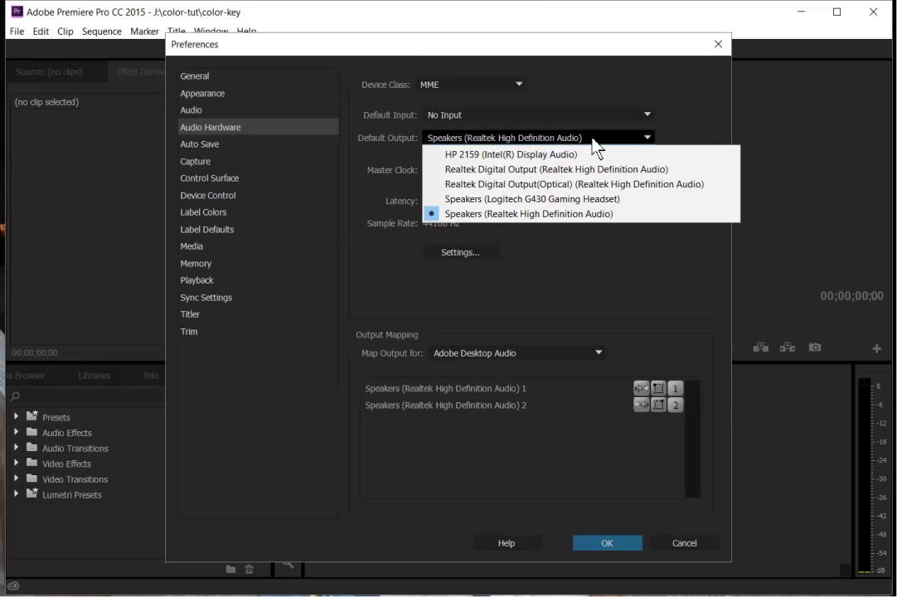
left_click(581, 200)
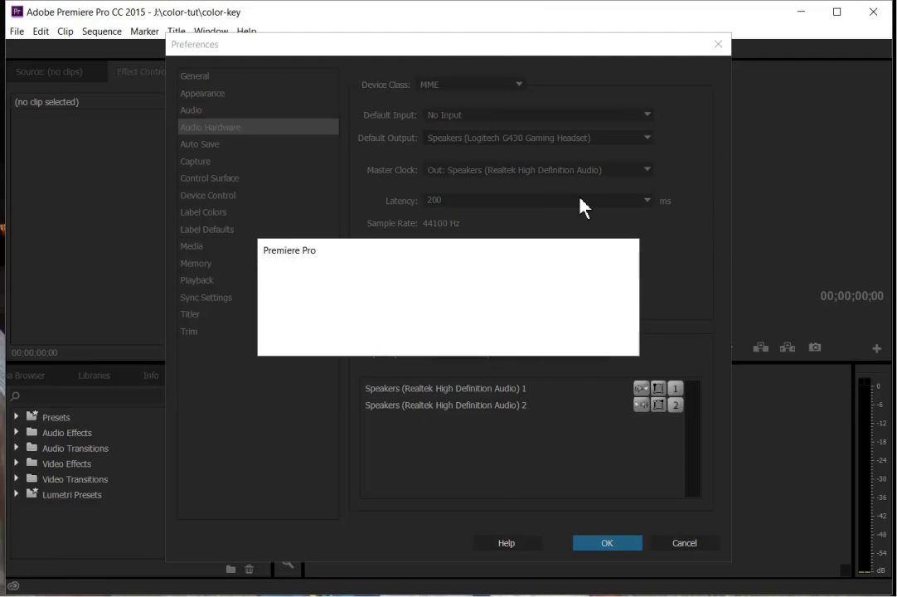
left_click(531, 338)
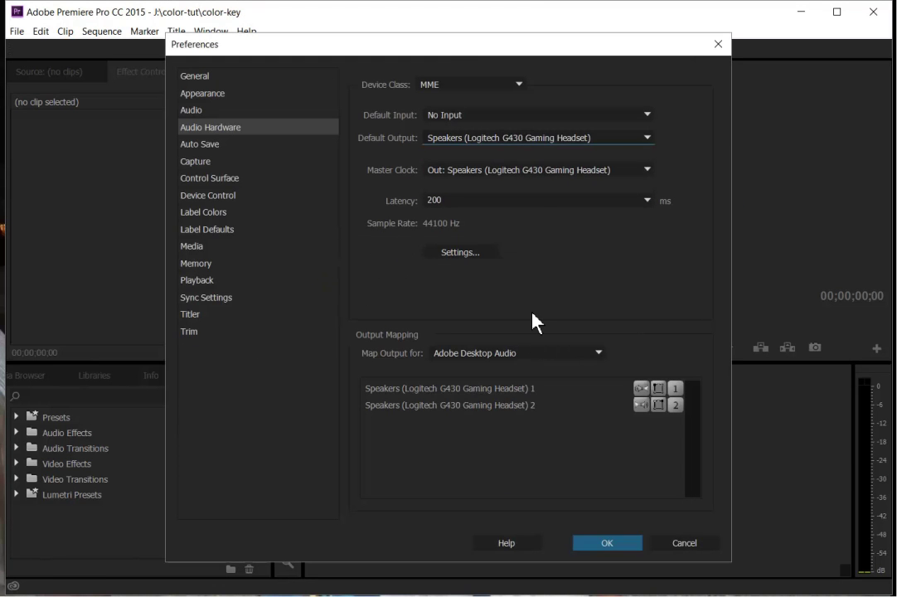
Step: Apply the audio preferences and drop the green-screen clip on the Timeline to create a sequence
left_click(614, 542)
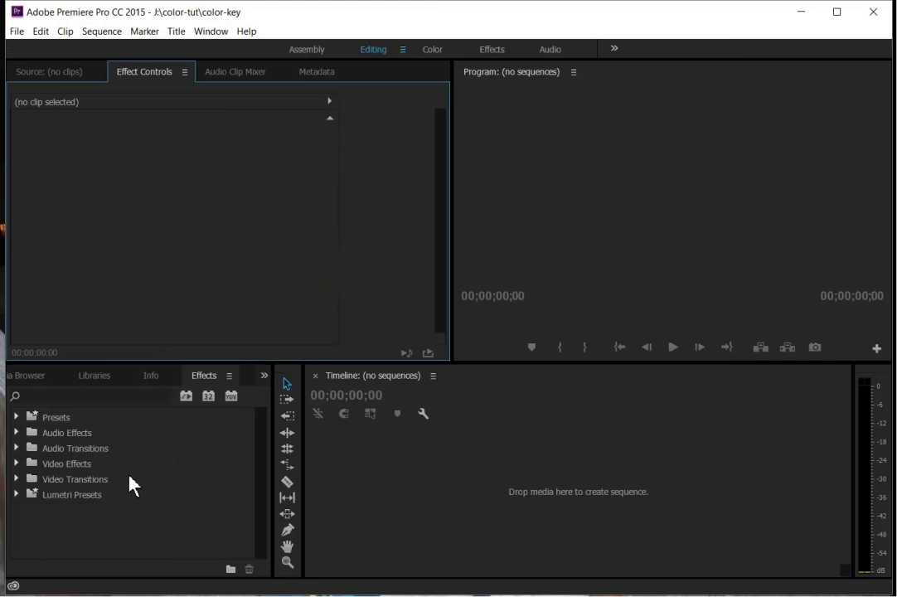
left_click_drag(497, 431, 419, 484)
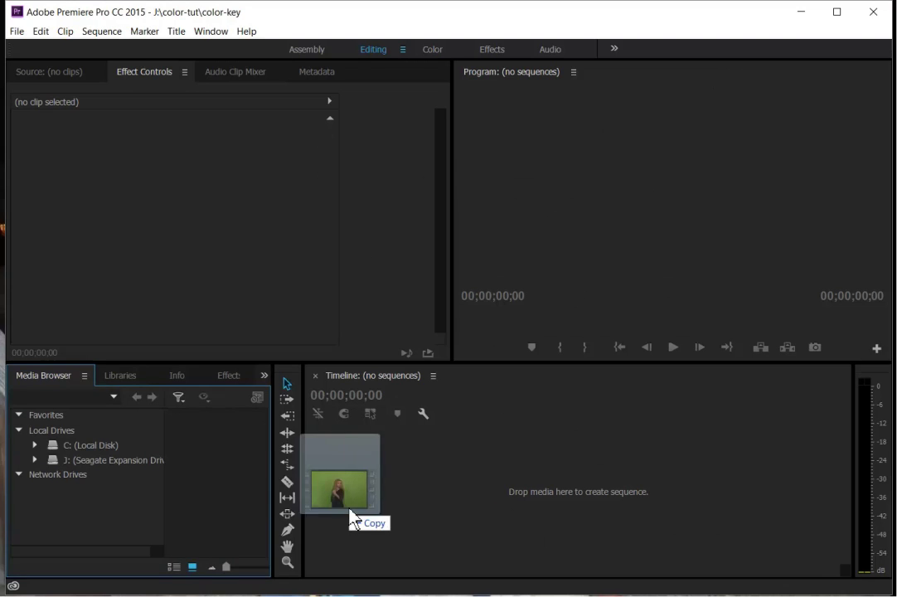
left_click_drag(357, 517, 384, 525)
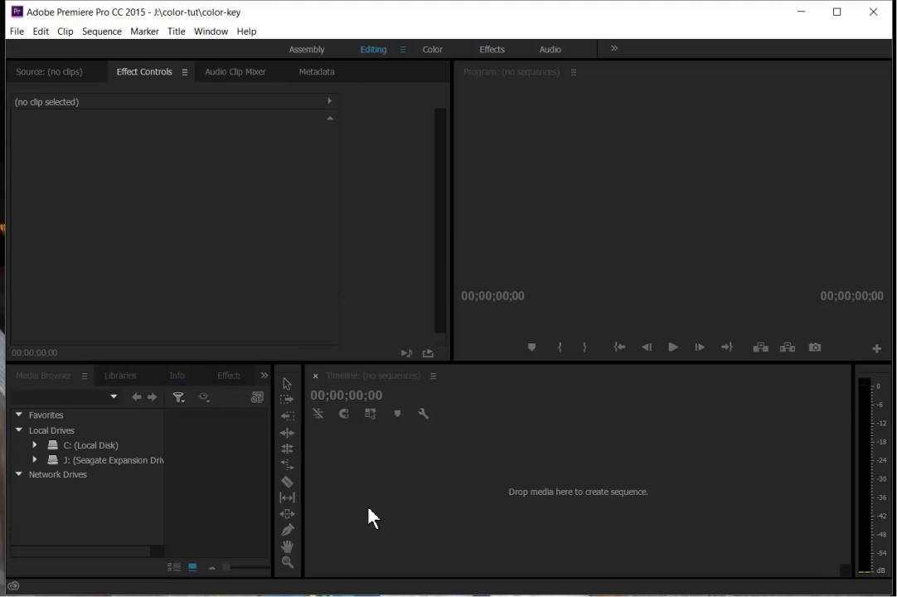
Step: Browse the Media Browser's Libraries, list and thumbnail views, then set Program monitor zoom to 50%
left_click(119, 380)
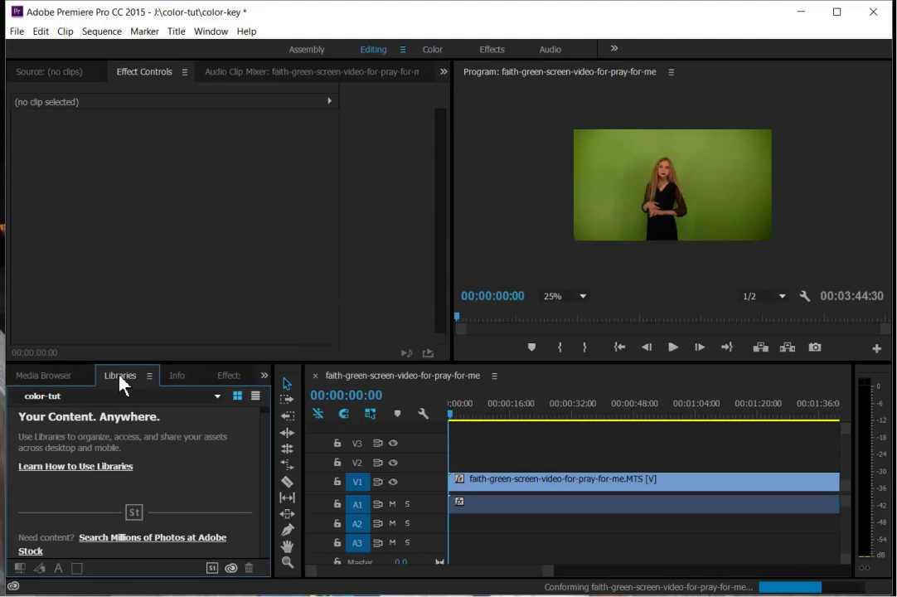
left_click(52, 379)
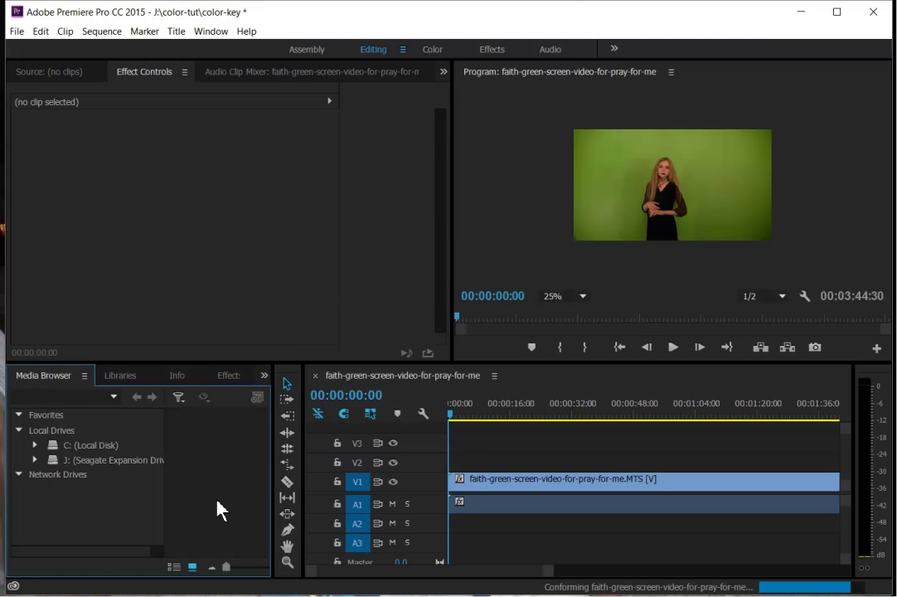
left_click(174, 568)
left_click(190, 569)
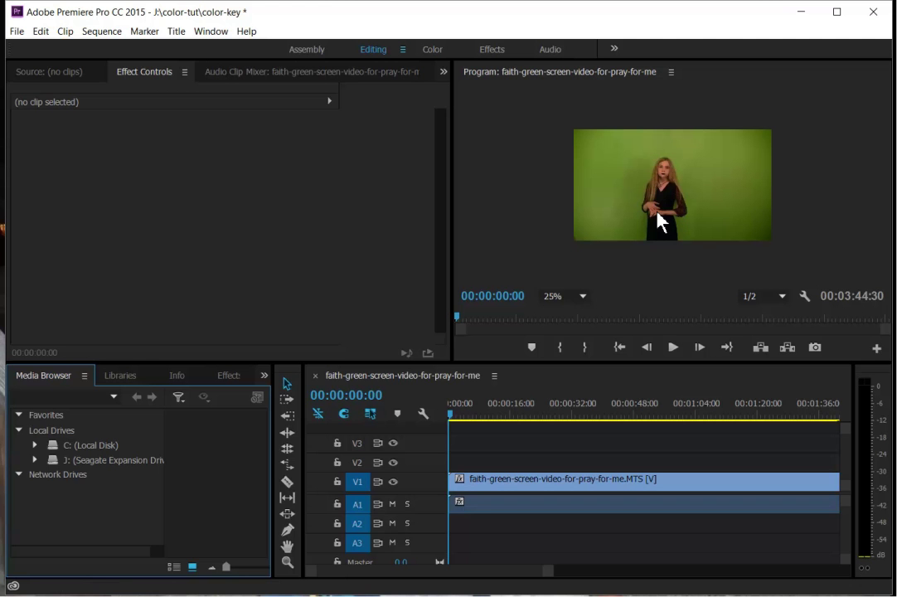
left_click(578, 297)
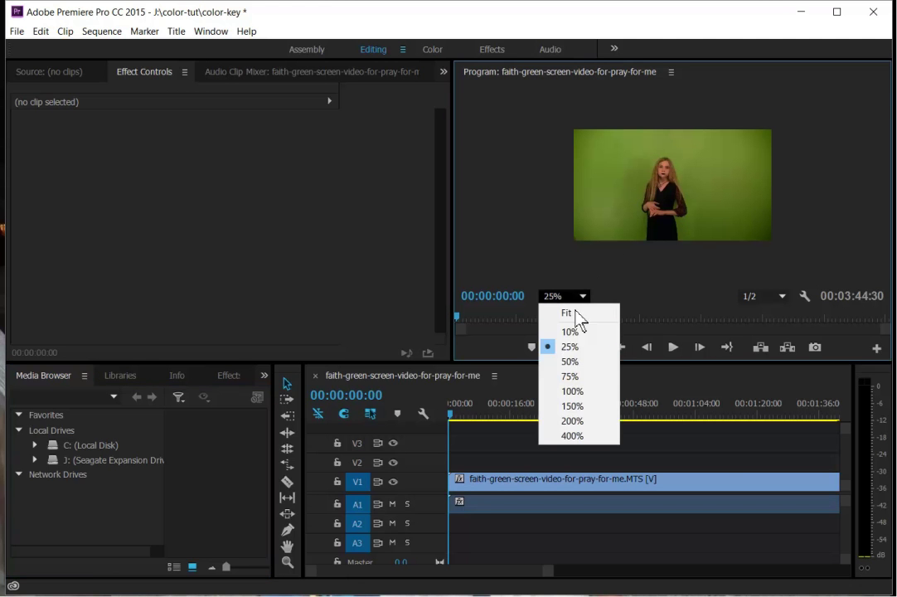
left_click(581, 363)
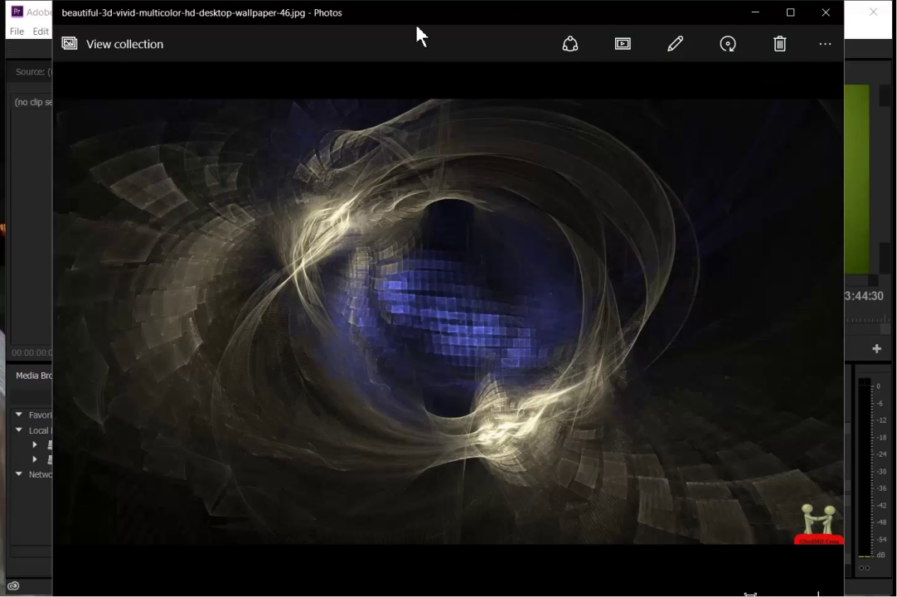
left_click(873, 257)
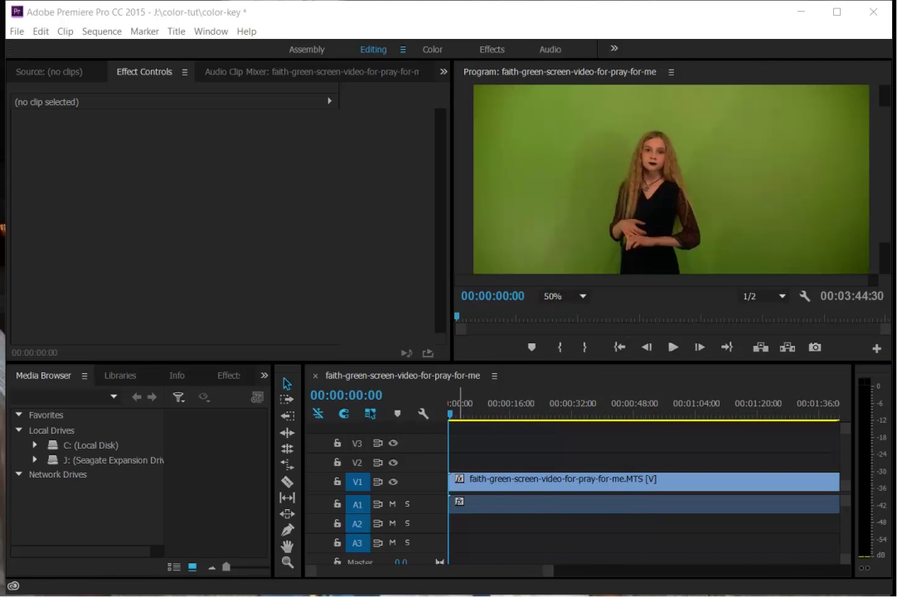
Step: Place the swirl wallpaper image in the timeline and toggle its track visibility to compare
left_click_drag(8, 498, 459, 449)
left_click(456, 410)
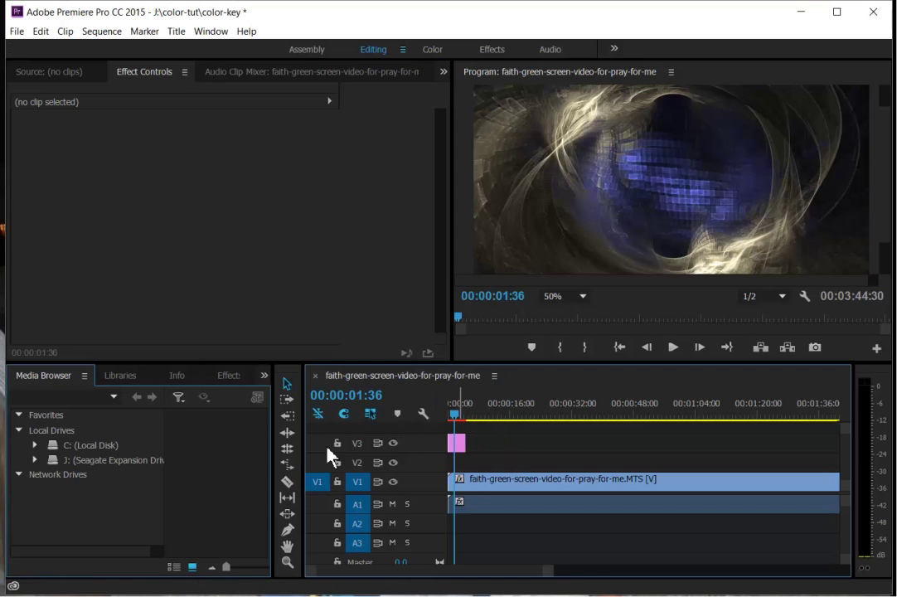
left_click(394, 445)
left_click(394, 445)
left_click(394, 445)
left_click(394, 445)
Step: Lock audio tracks A1–A3, move the green-screen clip to V2, lock the wallpaper track, reselect the clip
left_click(507, 488)
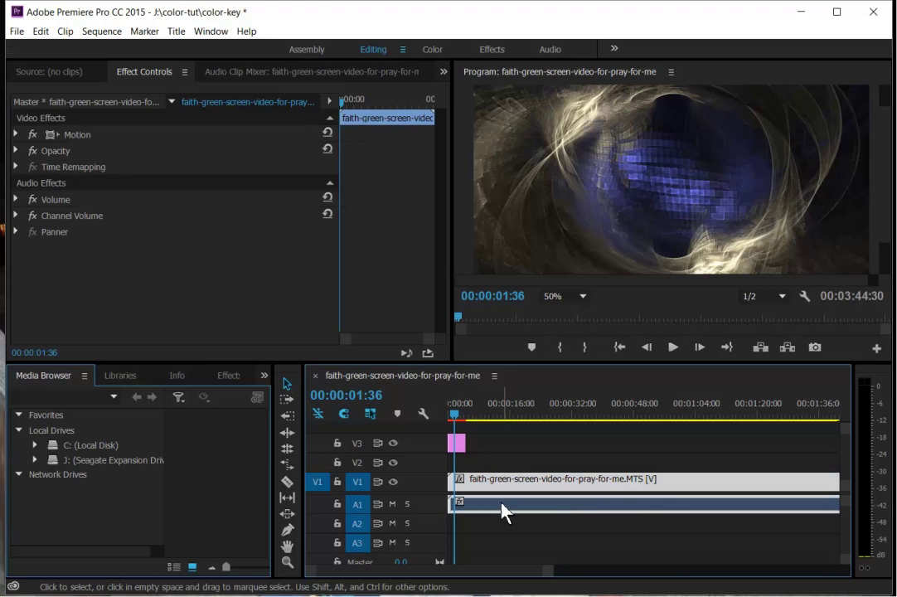
left_click(337, 504)
left_click(336, 523)
left_click(337, 542)
left_click_drag(492, 487, 716, 483)
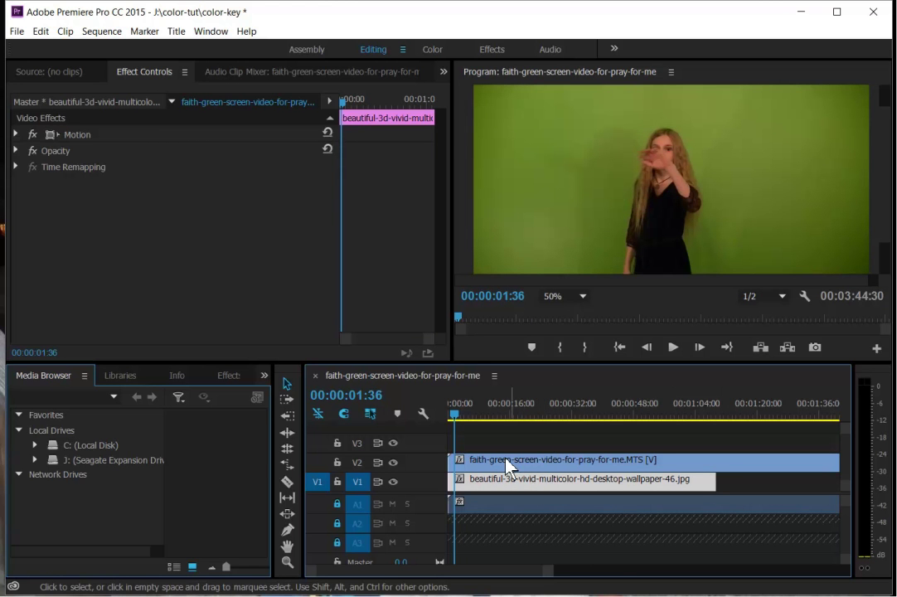
left_click(338, 481)
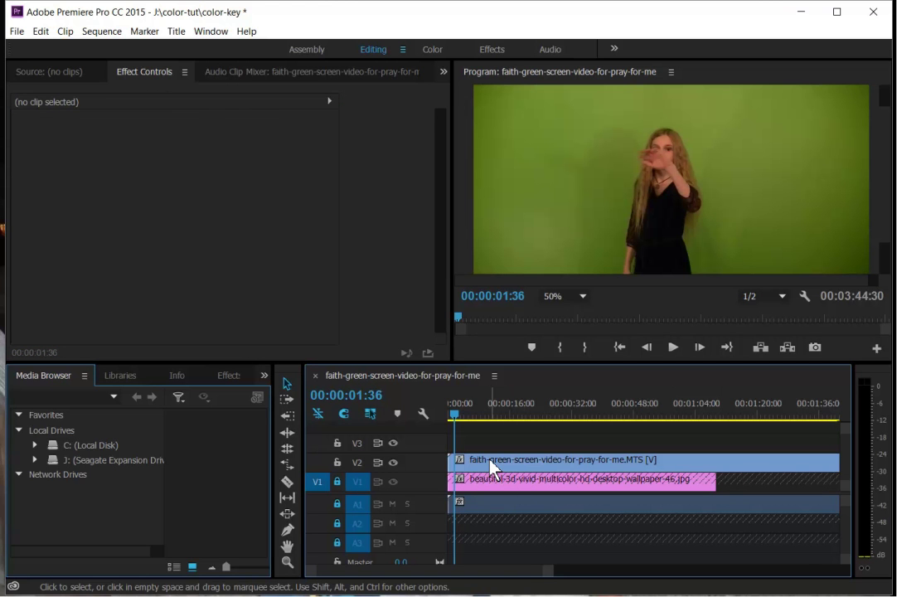
left_click(492, 467)
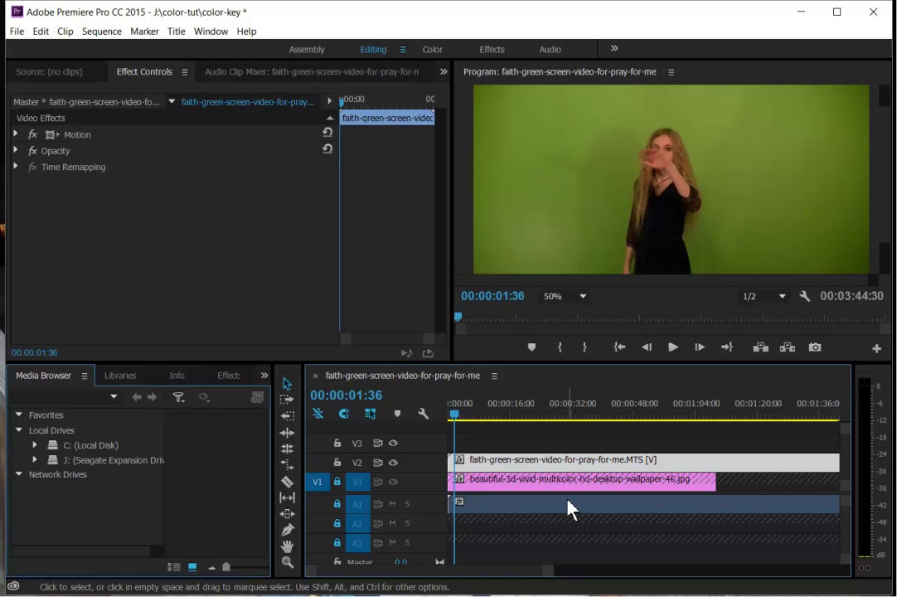
Step: Apply Keying > Color Key from a 'color' search, sample the green backdrop, and set Color Tolerance to 45
left_click(229, 383)
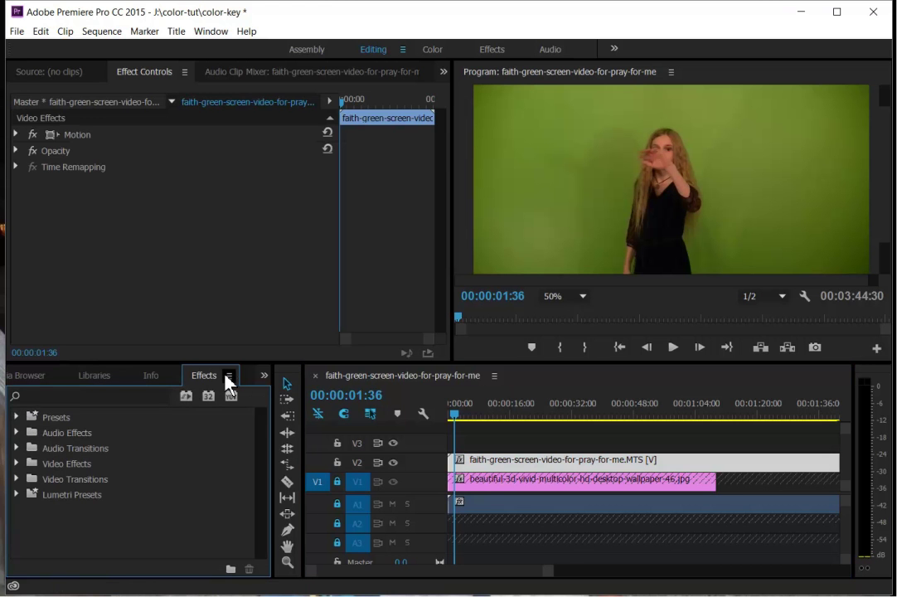
left_click(86, 393)
type("colo")
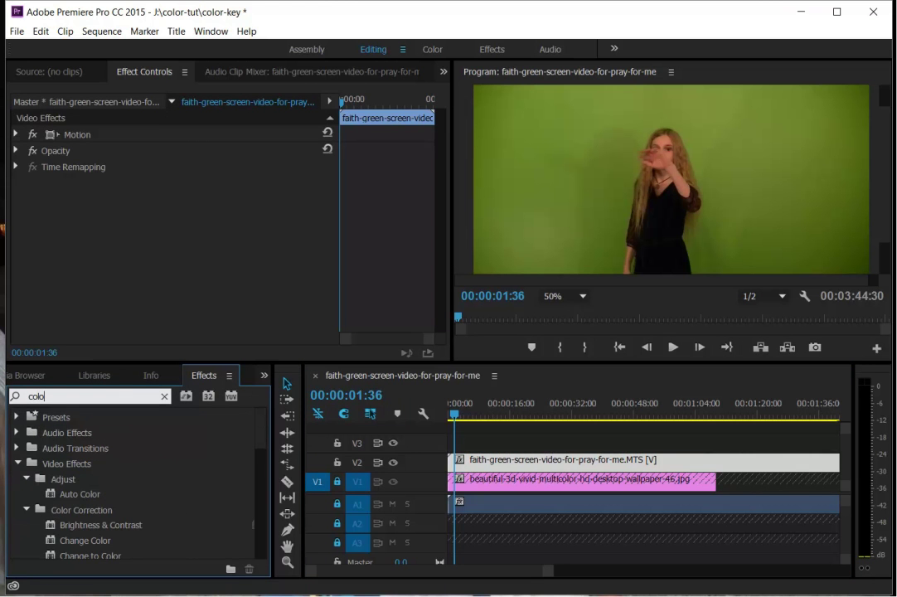
type("r")
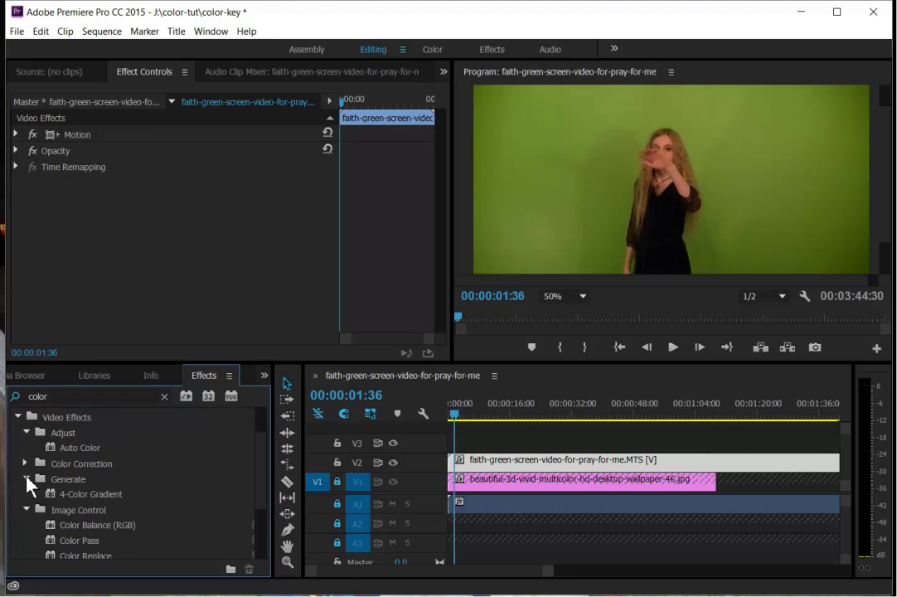
left_click(25, 480)
left_click(29, 494)
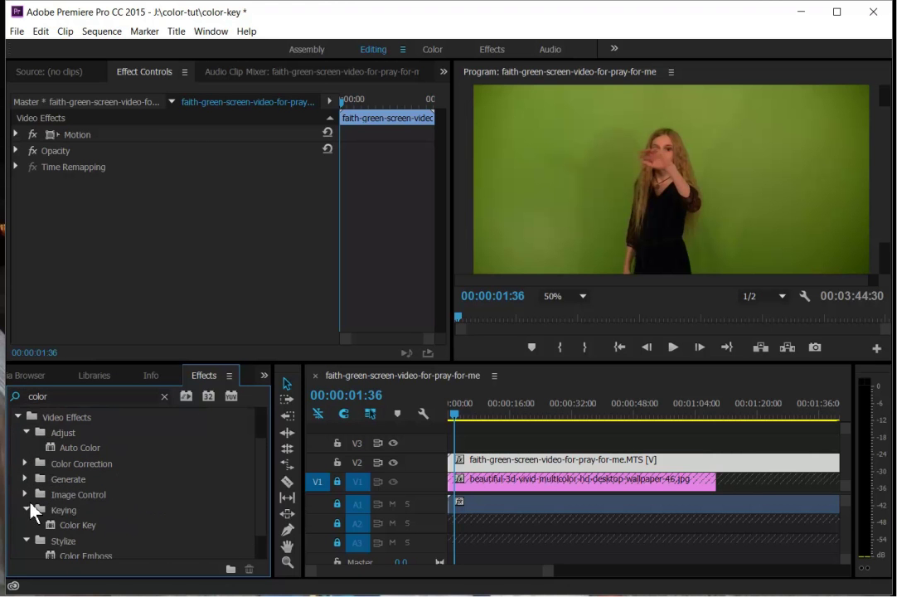
double_click(76, 527)
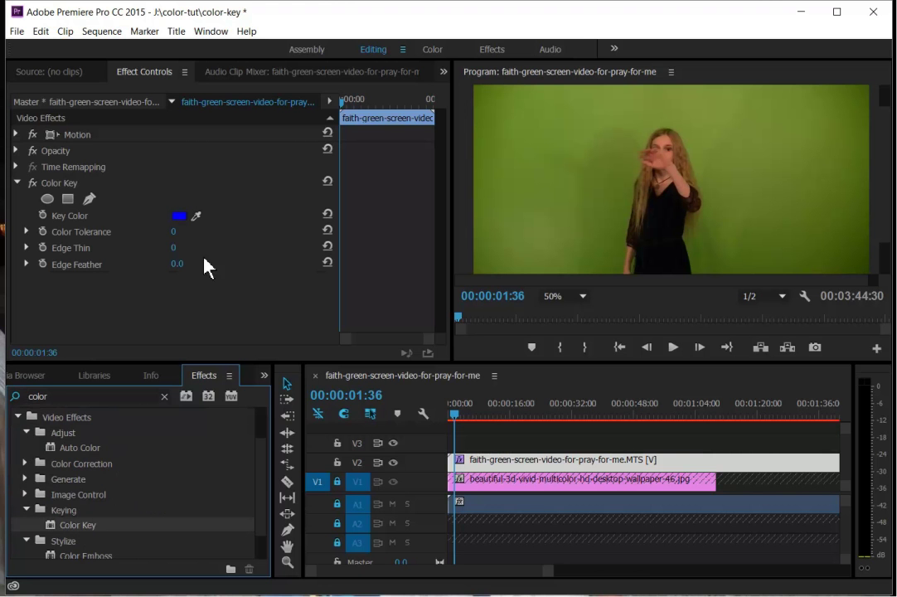
left_click(197, 216)
left_click(535, 183)
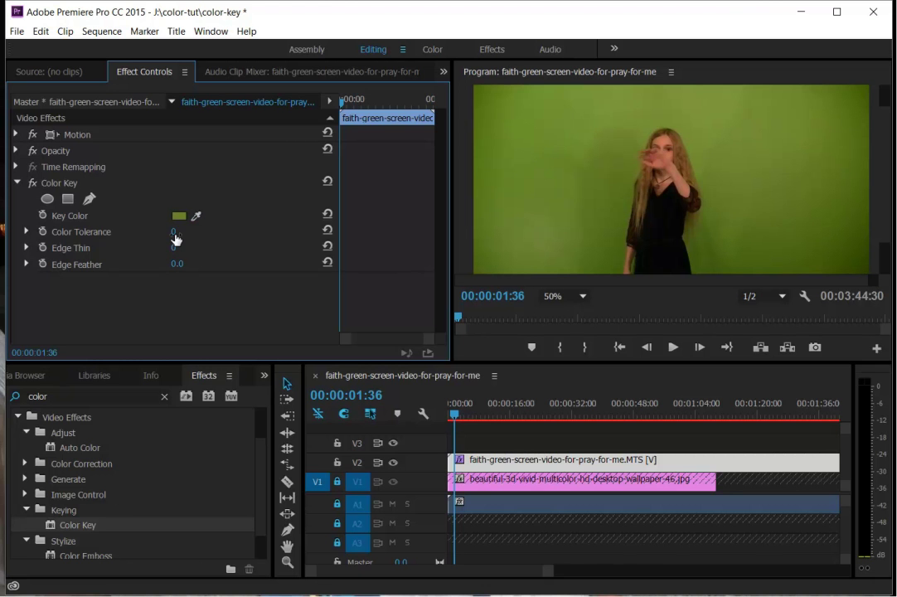
mouse_move(176, 239)
left_mouse_down()
mouse_move(209, 239)
mouse_move(166, 232)
mouse_move(176, 231)
left_mouse_up()
key("shift+1")
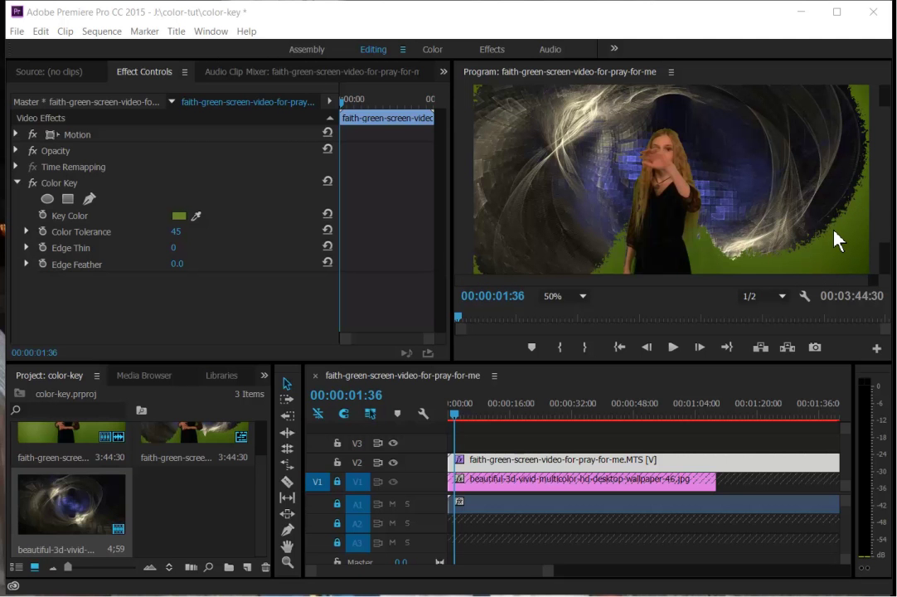
Step: Search 'key', apply Ultra Key, sample the green backdrop as Key Color, and scrub to check
left_click(17, 183)
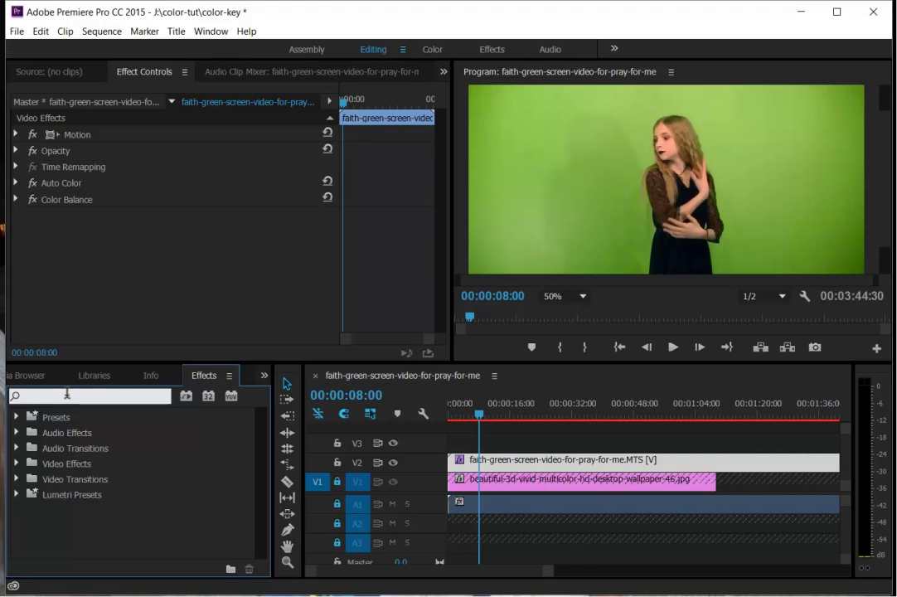
left_click(67, 395)
type("key")
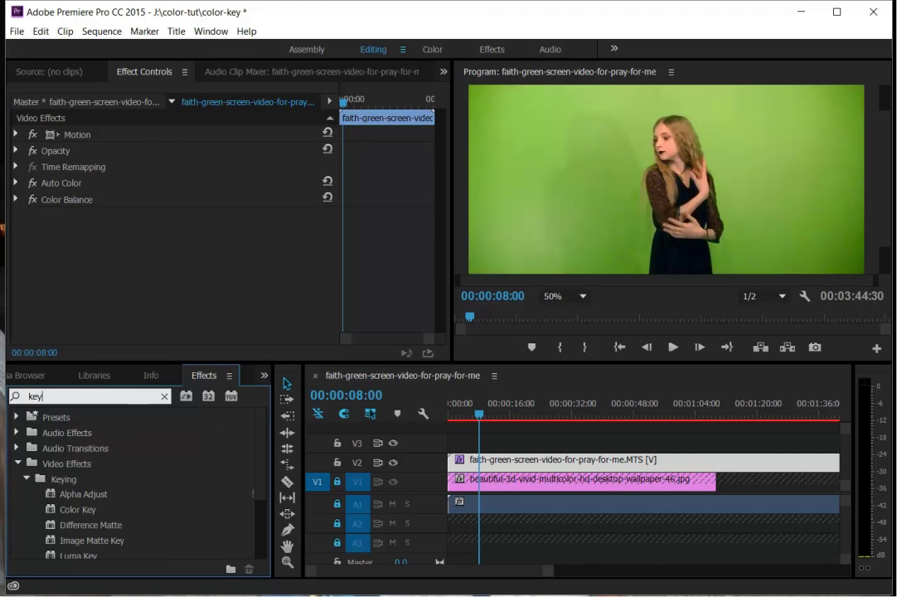
scroll(113, 524, "down", 3)
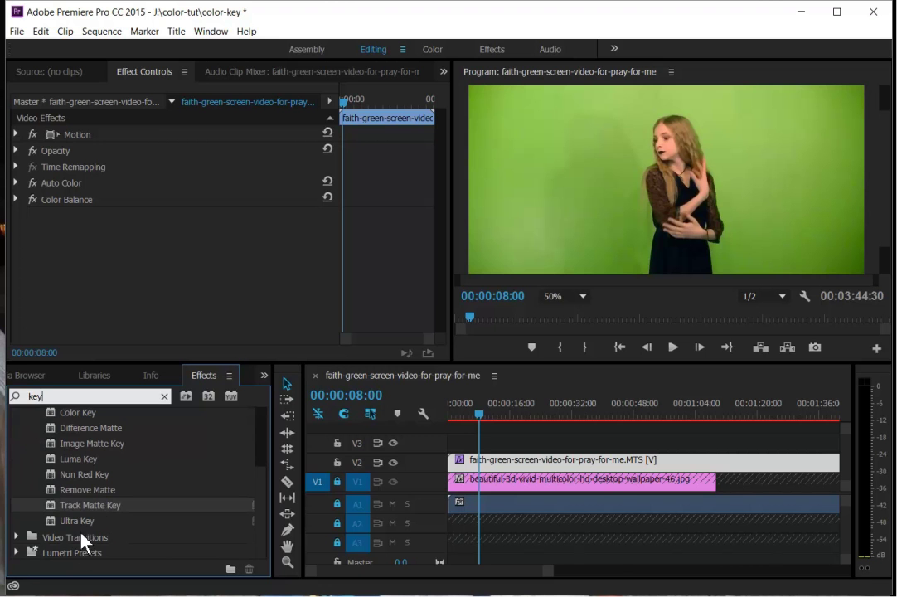
double_click(73, 520)
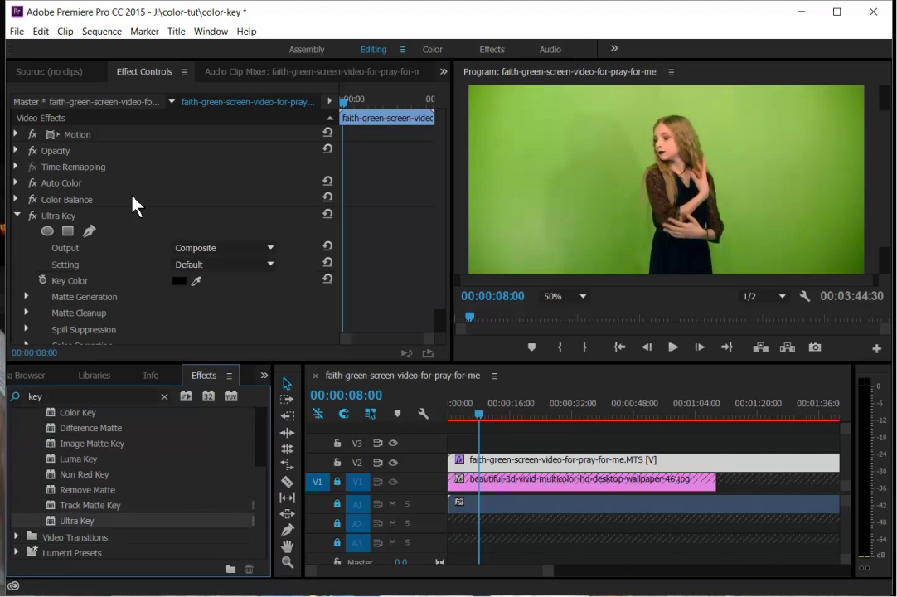
left_click_drag(198, 281, 736, 167)
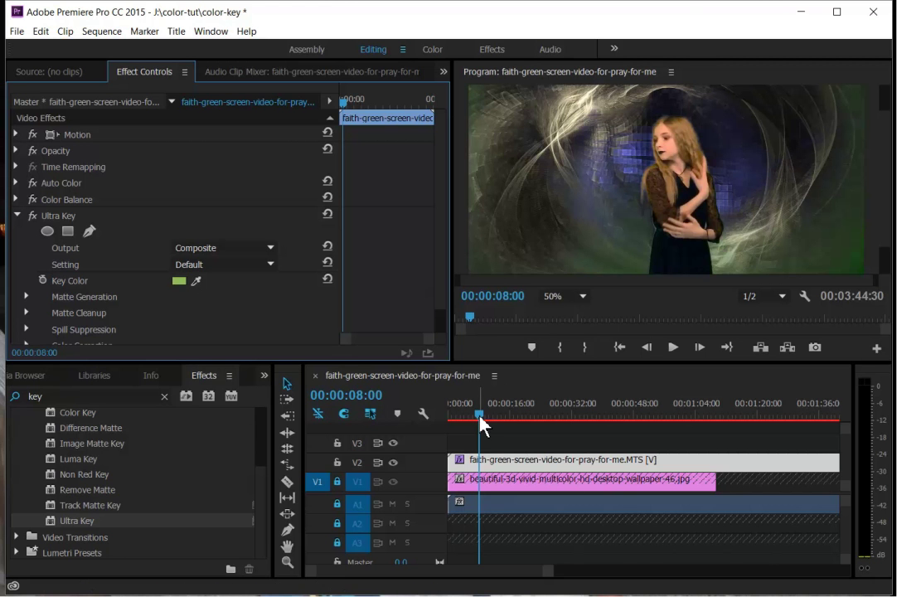
left_click_drag(481, 415, 504, 413)
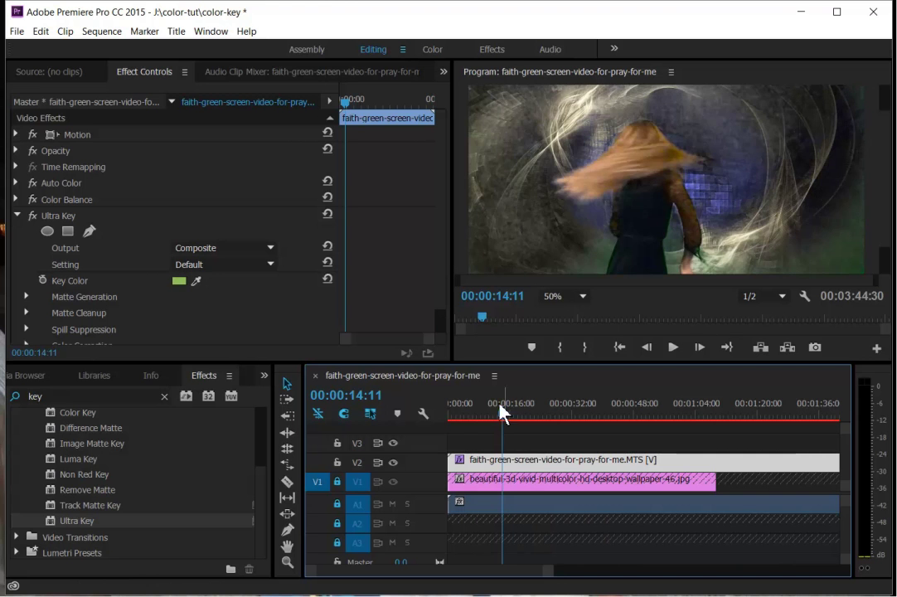
Step: Return to frame 00:00:11:35 and switch Ultra Key's Setting to Aggressive
left_click(495, 413)
left_click_drag(495, 414, 491, 415)
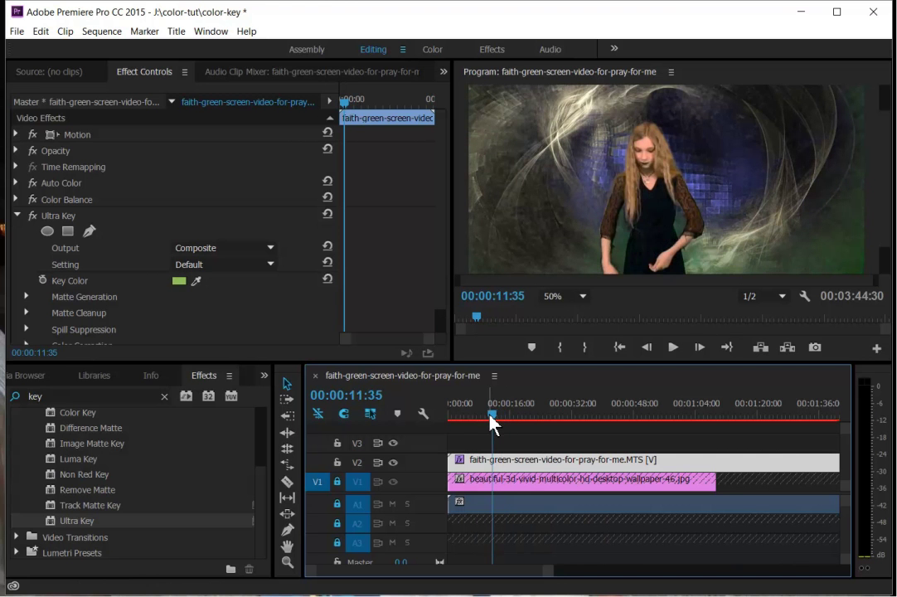
scroll(72, 297, "down", 1)
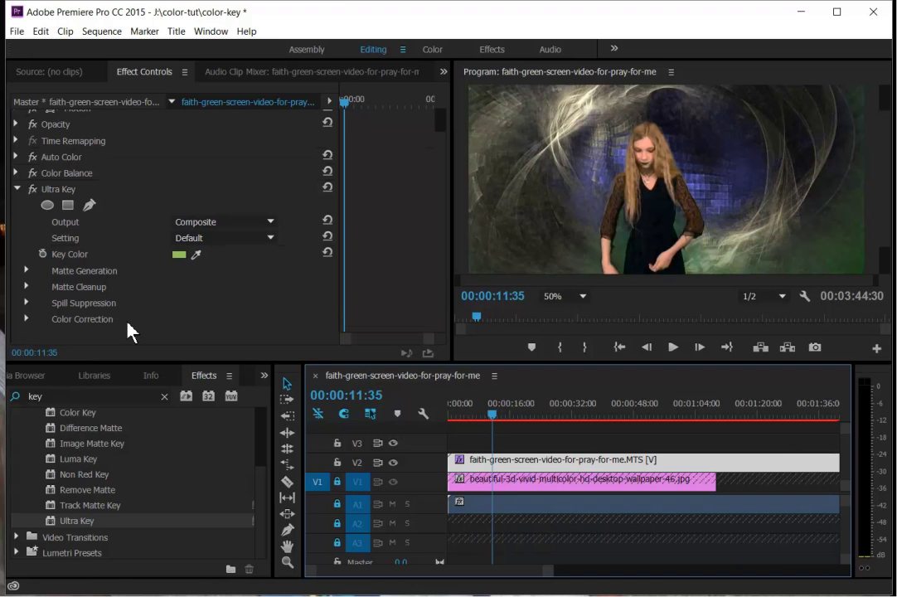
left_click(27, 286)
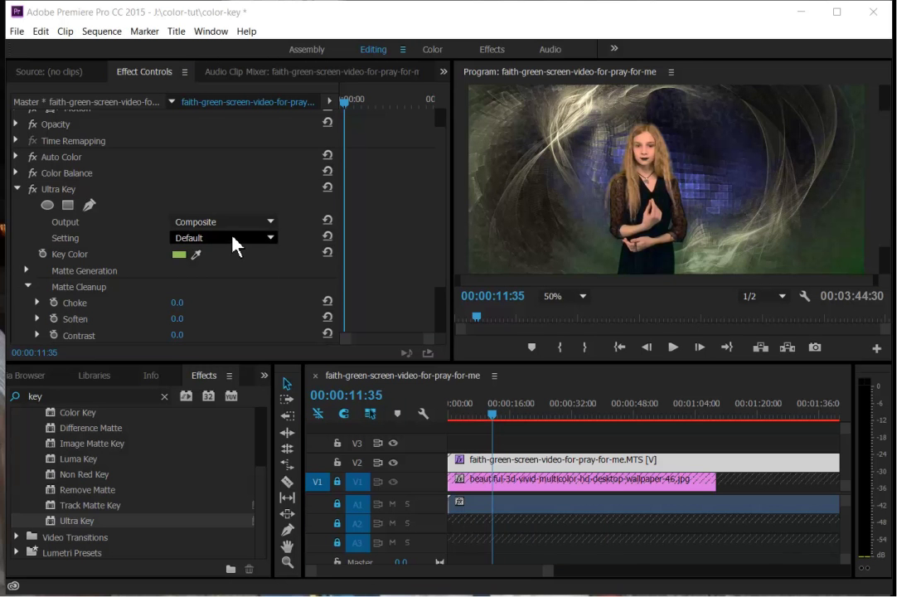
left_click(233, 238)
left_click(222, 283)
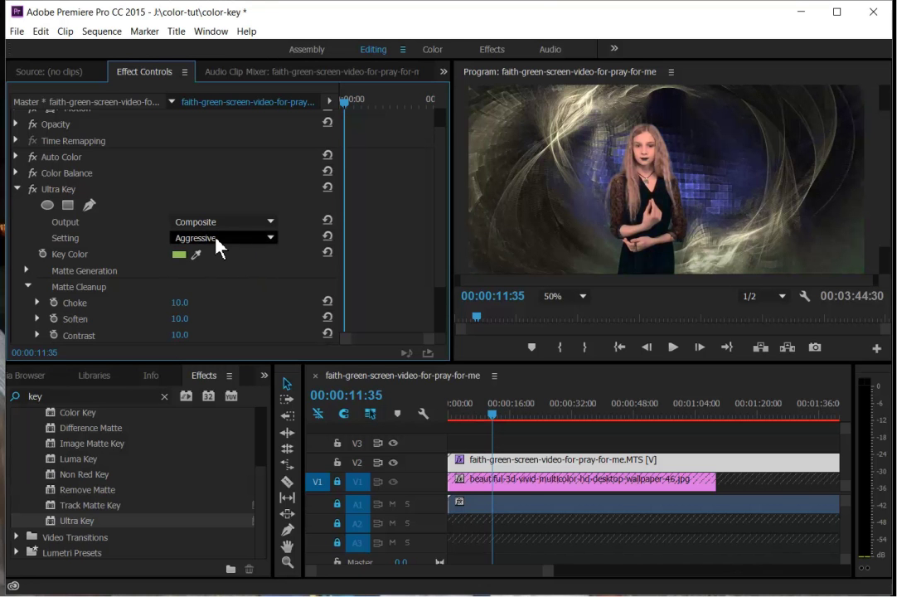
Step: Try Matte Cleanup values of Choke 20, Soften 20 and Contrast 30, then 55
left_click(179, 303)
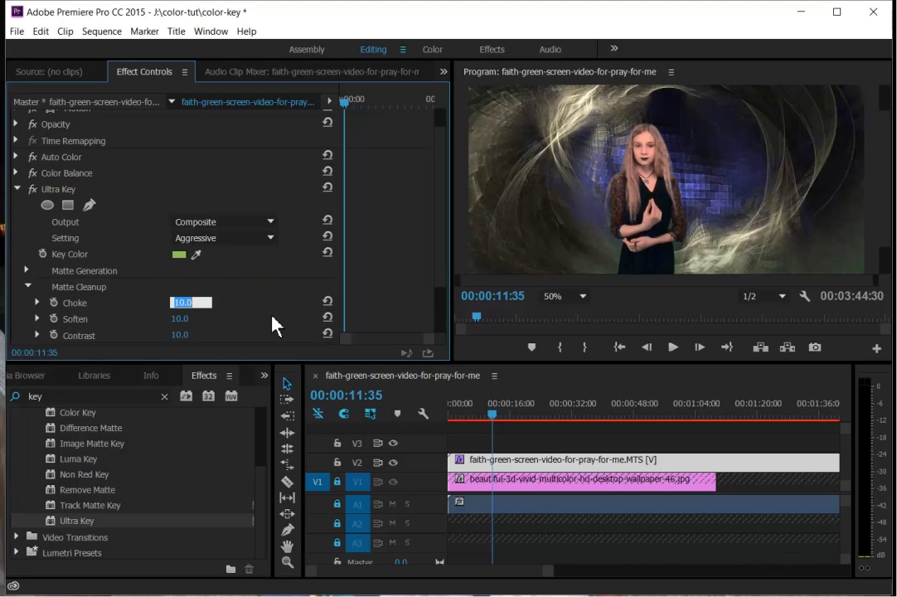
type("20")
key("Return")
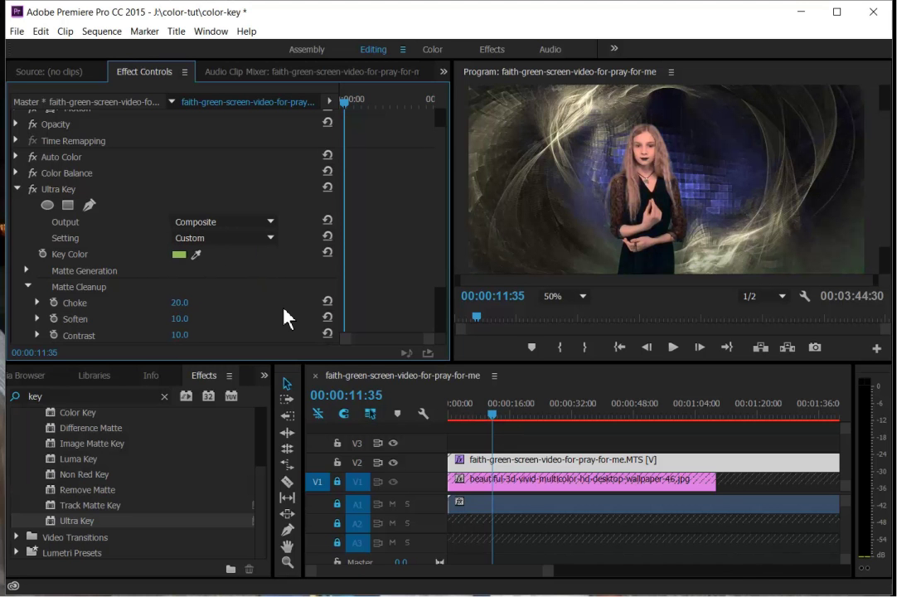
left_click(191, 321)
type("20")
key("Return")
left_click(180, 335)
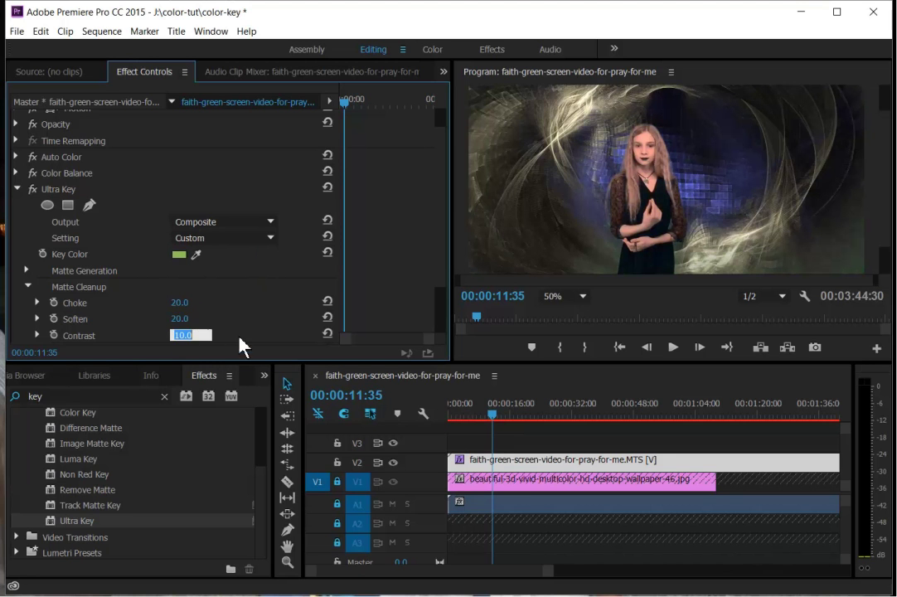
type("30")
key("Return")
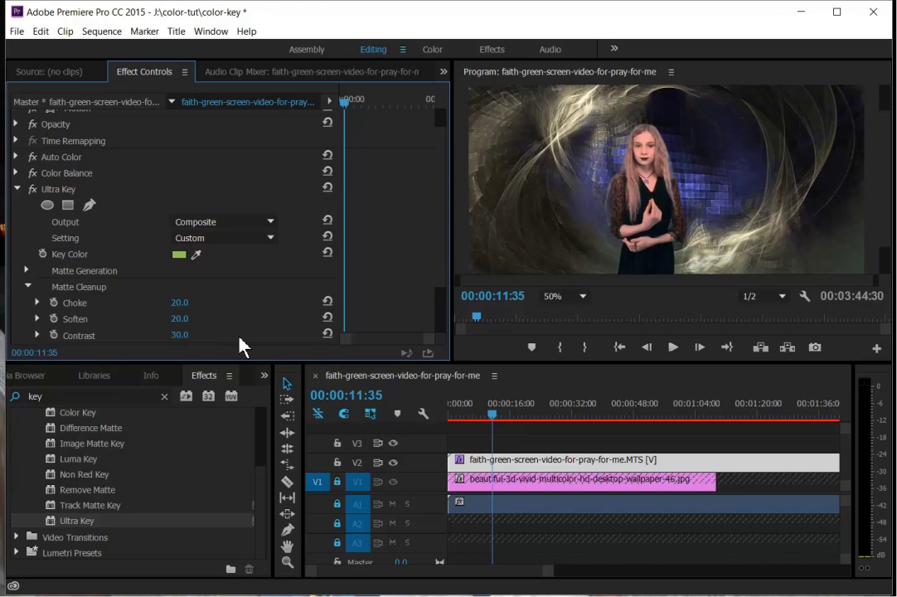
left_click(186, 335)
type("55")
key("Return")
Step: Raise Soften and Choke to 40
left_click(180, 319)
type("40")
key("Return")
left_click(179, 303)
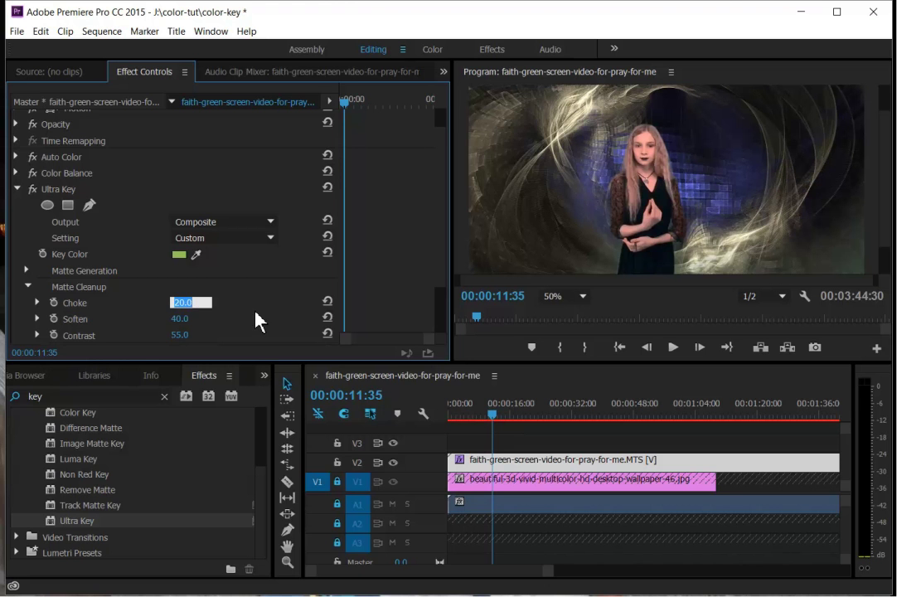
type("40")
key("Return")
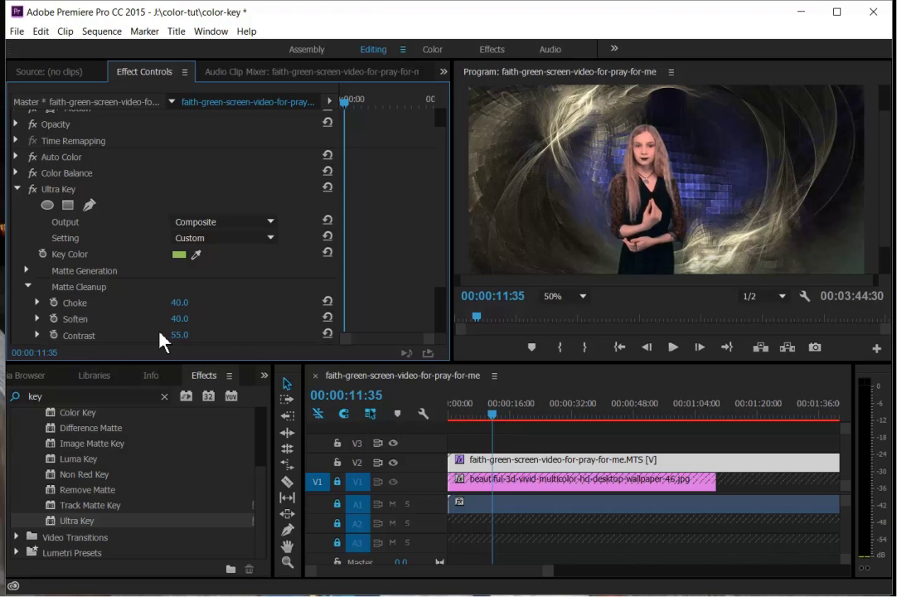
Step: Step Contrast up through 66 and 75 to 100
left_click(178, 335)
type("66")
key("Return")
left_click(199, 335)
type("75")
key("Return")
left_click(206, 335)
type("100")
key("Return")
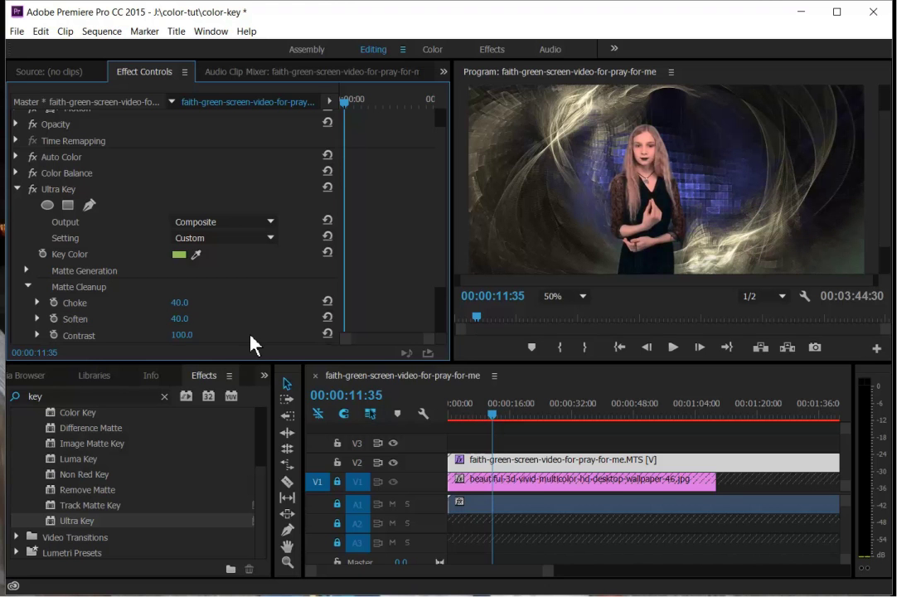
left_click(204, 335)
type("100")
key("Return")
left_click(497, 416)
left_click_drag(499, 416, 493, 418)
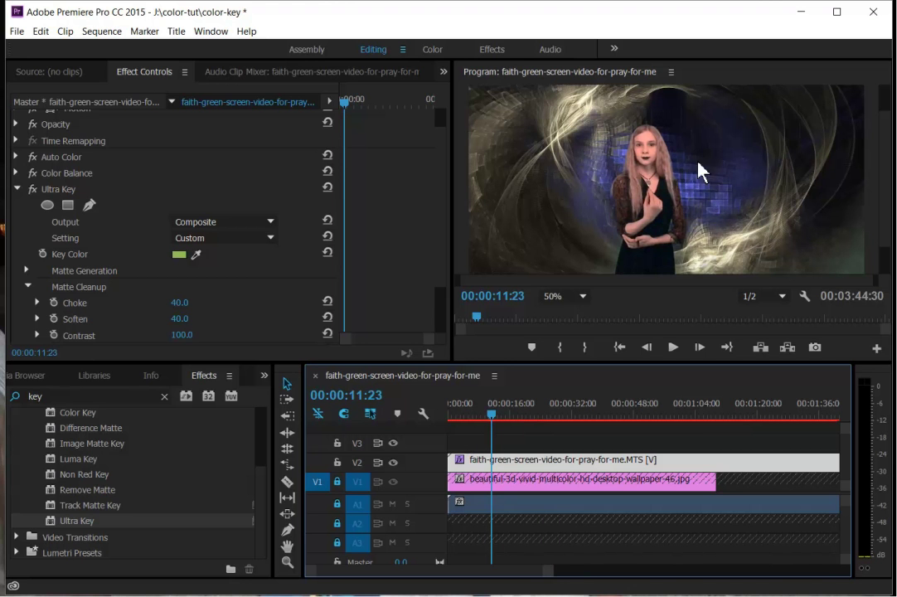
mouse_move(495, 416)
left_mouse_down()
mouse_move(512, 420)
mouse_move(504, 417)
left_mouse_up()
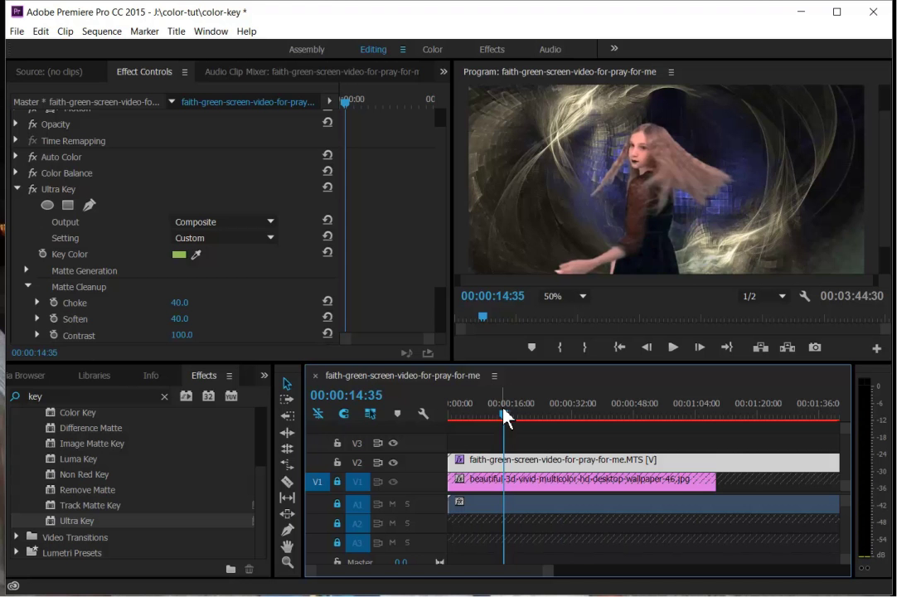
left_click_drag(503, 415, 512, 418)
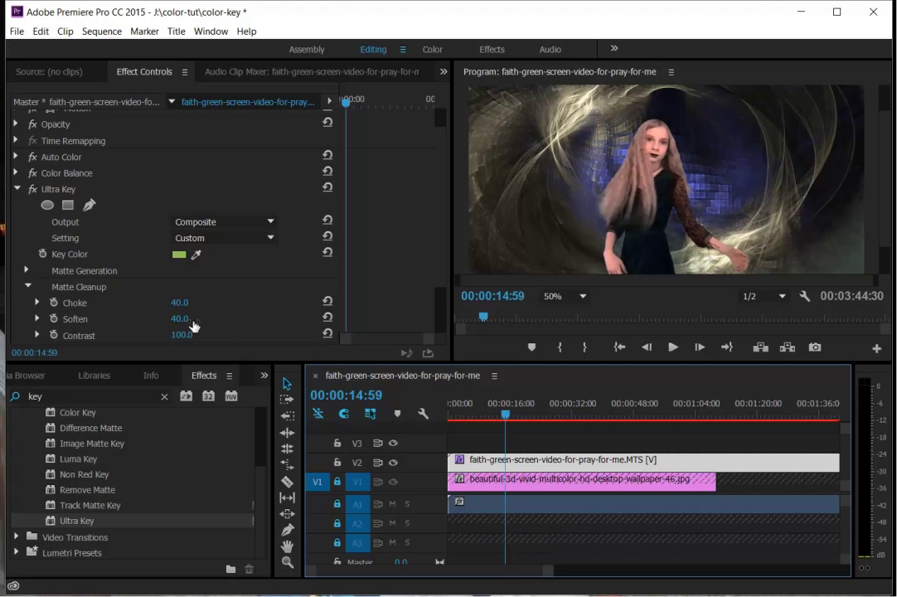
scroll(192, 322, "down", 2)
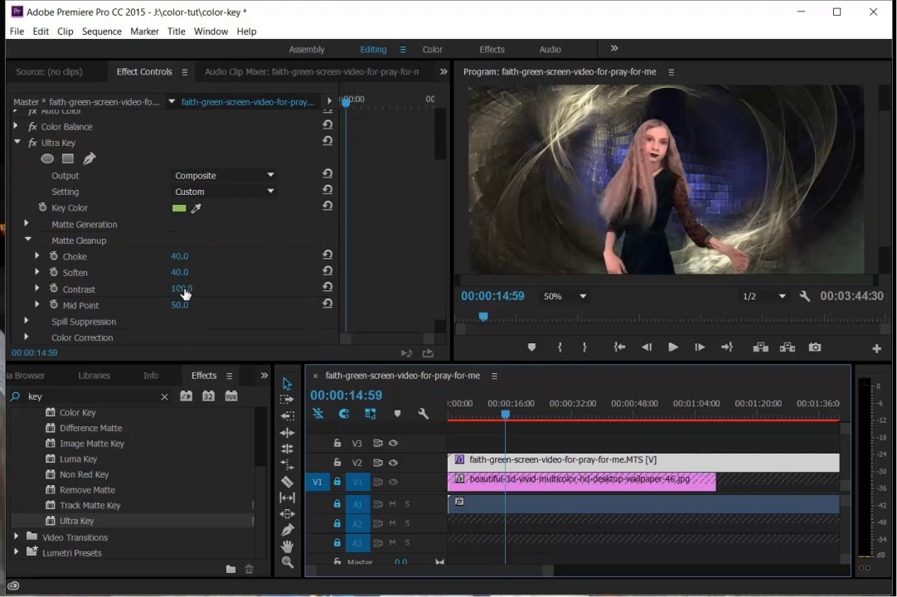
Step: Nudge Contrast down to 99, then restore it to 100
left_click(185, 294)
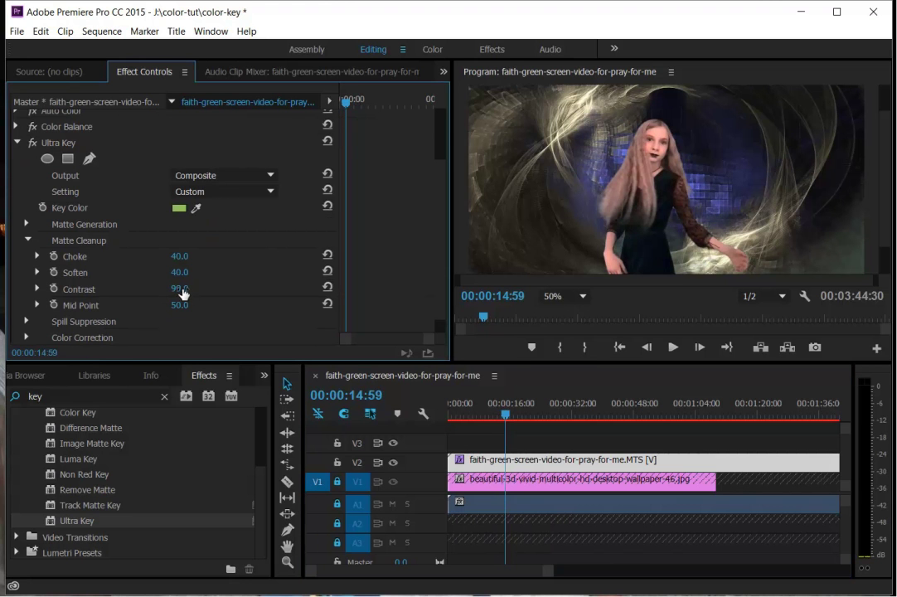
left_click_drag(184, 293, 176, 305)
left_click(186, 293)
type("100")
key("Return")
Step: Set Mid Point to 77, then 100, and preview further into the clip
left_click(180, 305)
type("77")
key("Return")
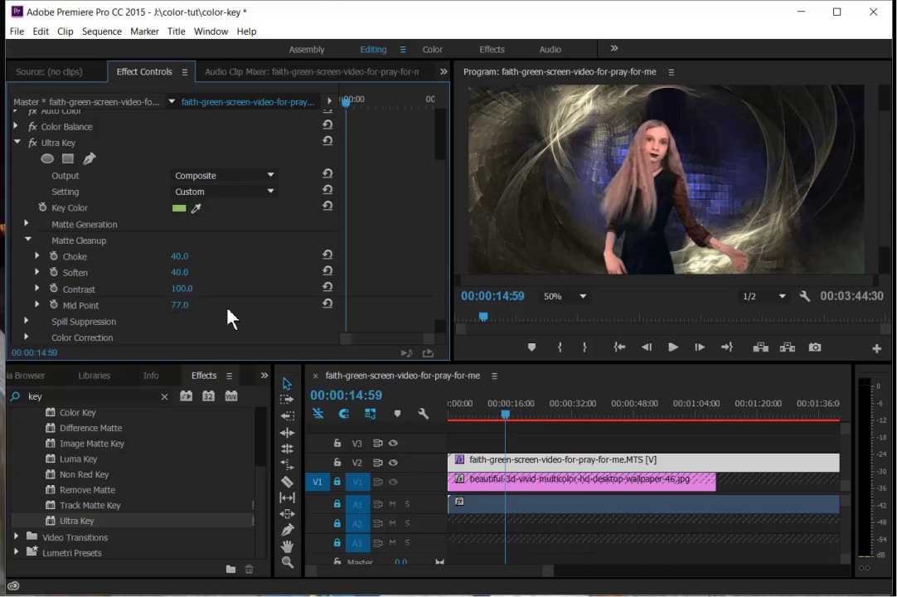
left_click(180, 305)
type("100")
key("Return")
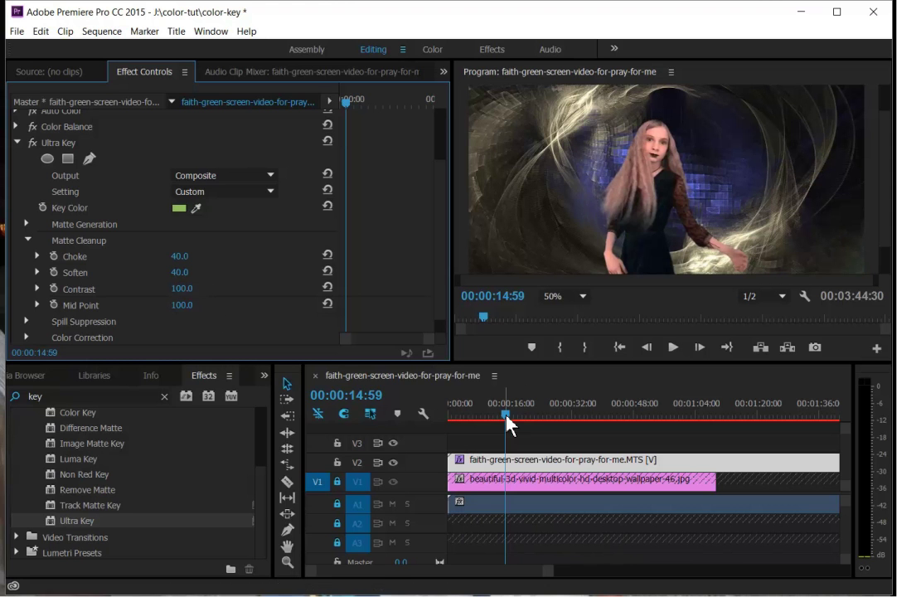
mouse_move(506, 415)
left_mouse_down()
mouse_move(515, 421)
mouse_move(509, 416)
left_mouse_up()
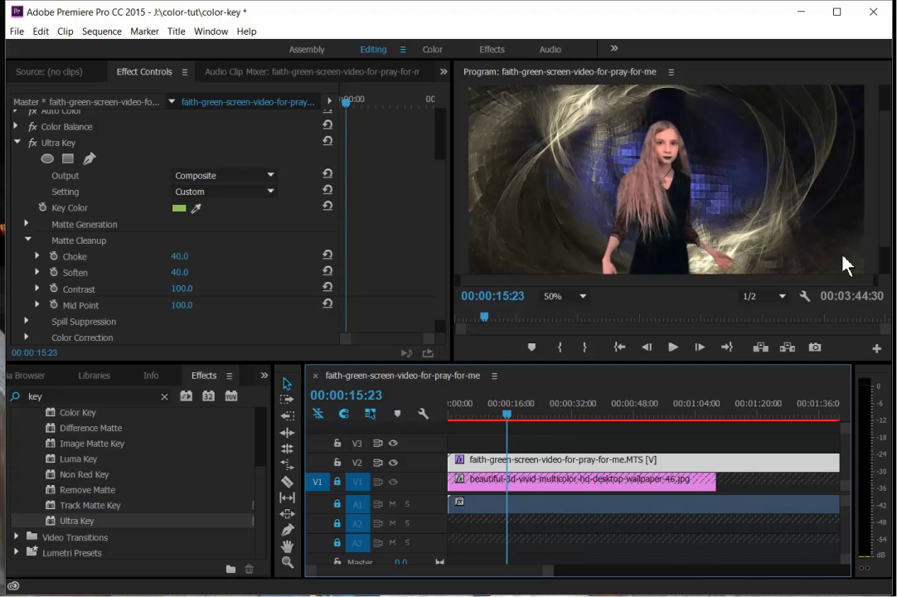
Step: Search 'crop', drop Crop onto the green-screen clip, set Right to 20%, and scrub to check
left_click(16, 143)
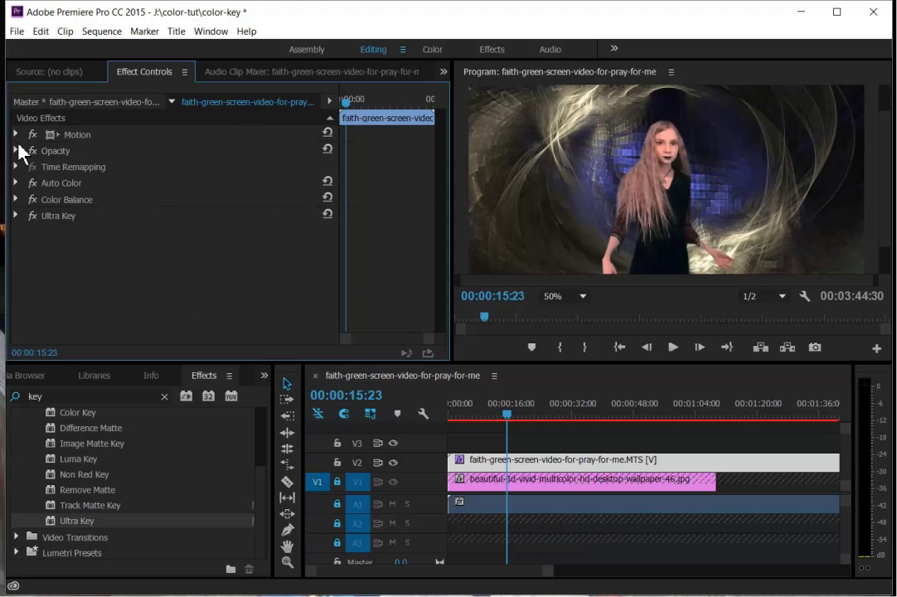
left_click(73, 394)
type("crop")
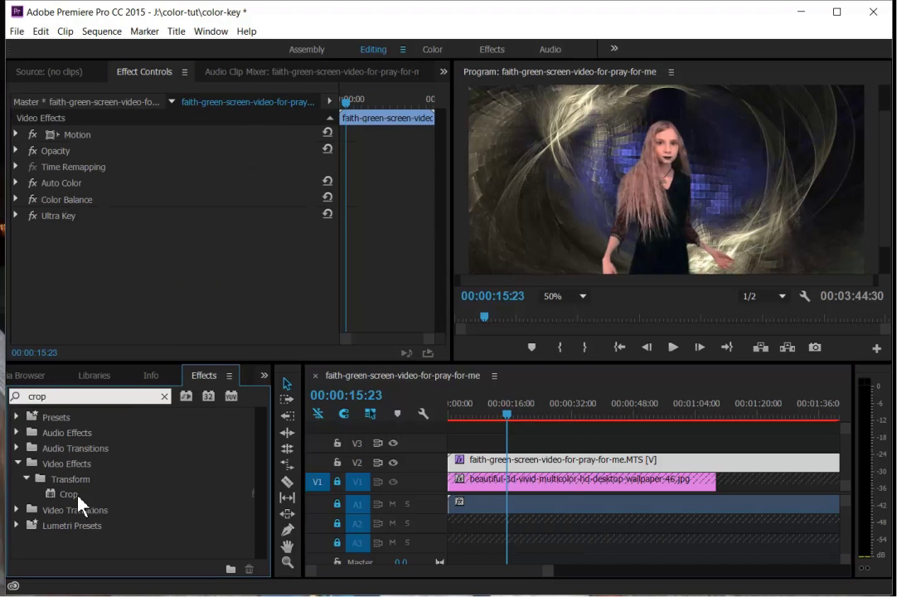
left_click_drag(70, 496, 107, 262)
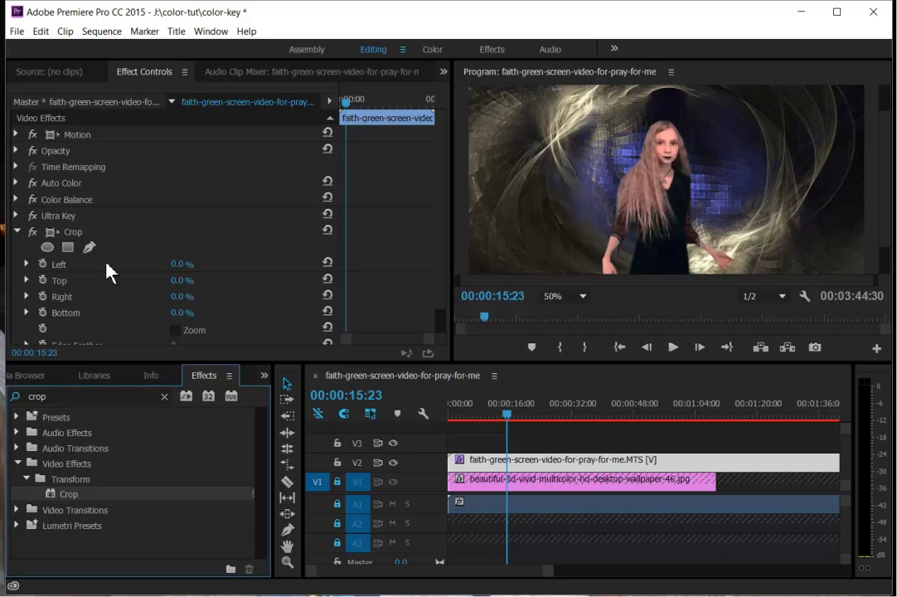
mouse_move(183, 297)
left_mouse_down()
mouse_move(201, 297)
mouse_move(193, 296)
left_mouse_up()
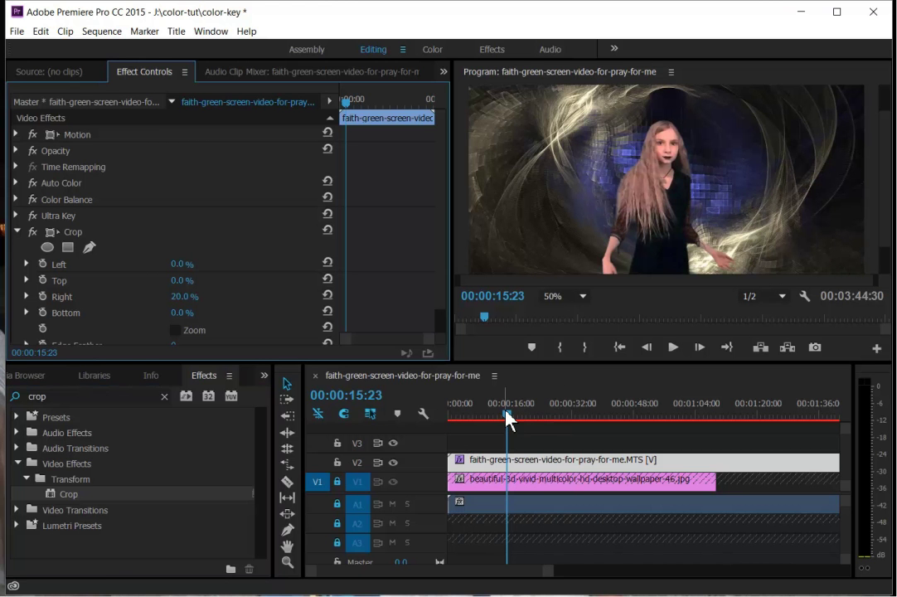
left_click_drag(507, 419, 547, 414)
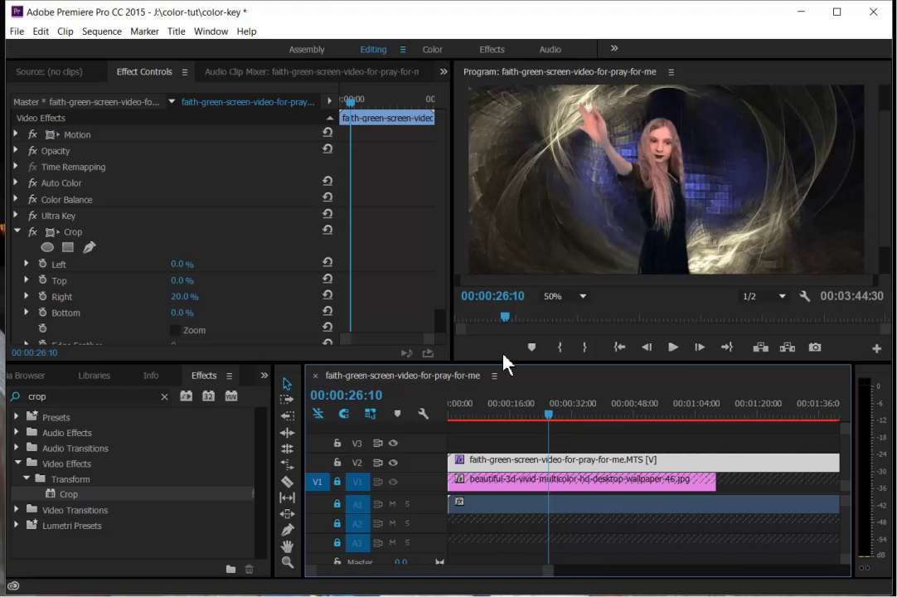
left_click_drag(547, 417, 395, 441)
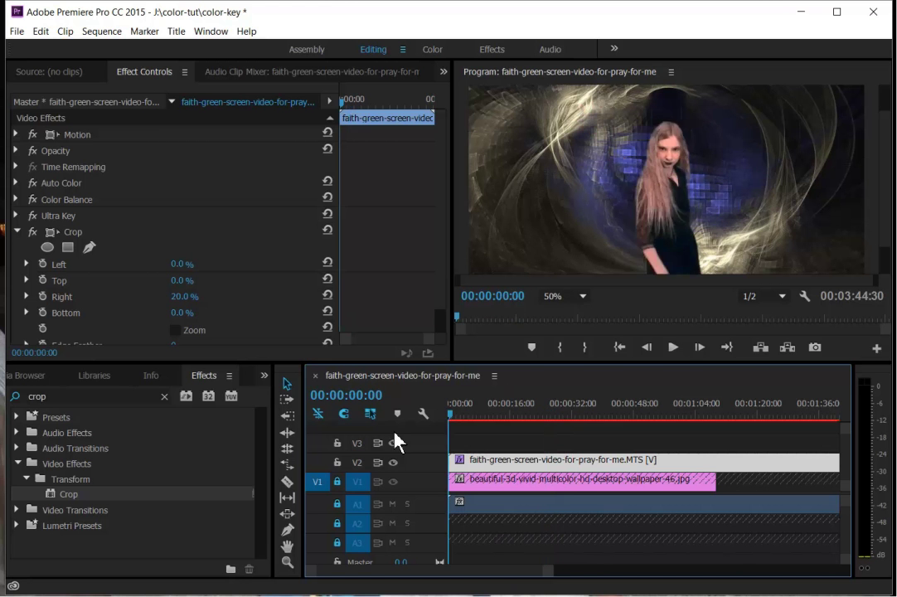
left_click(673, 351)
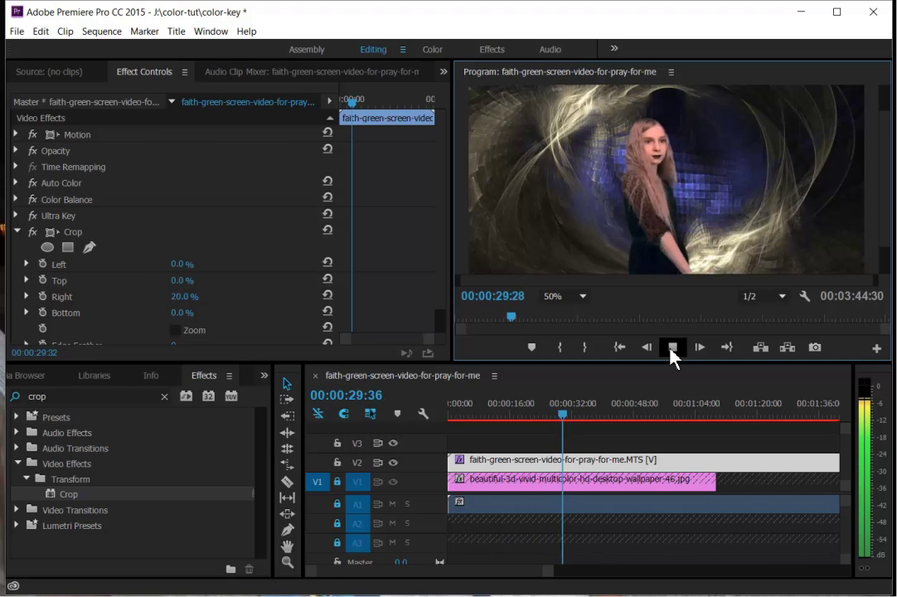
left_click(672, 348)
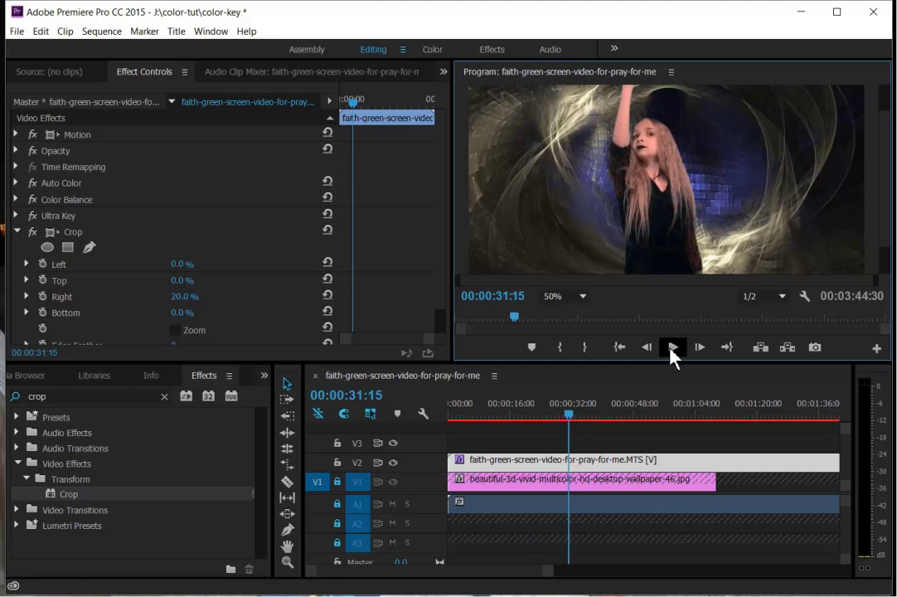
left_click(540, 413)
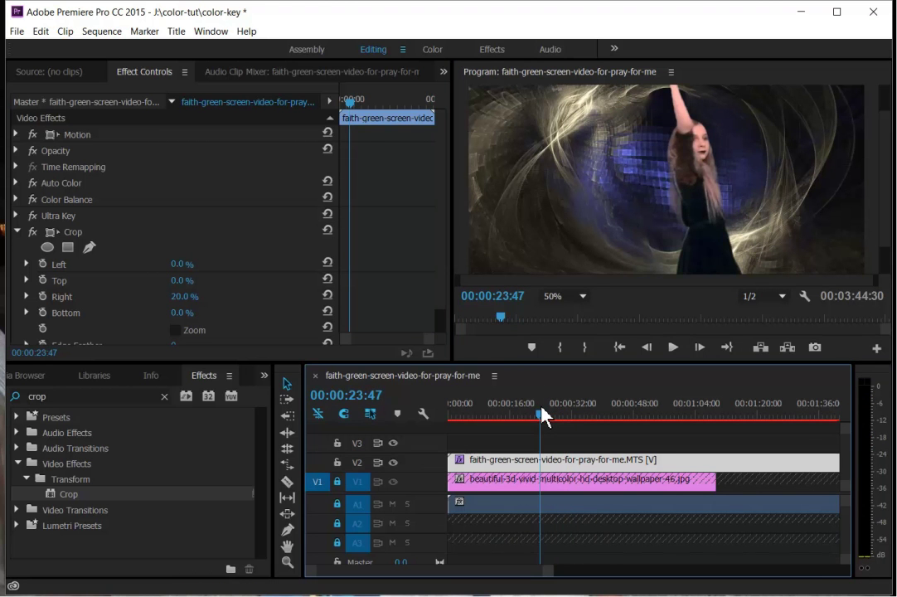
left_click_drag(540, 413, 543, 415)
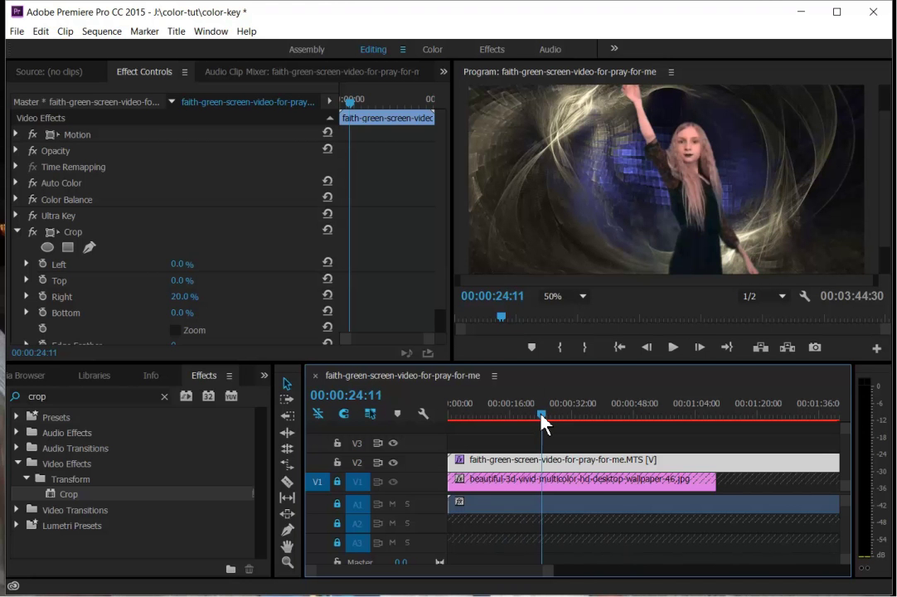
left_click_drag(542, 415, 596, 419)
left_click(673, 348)
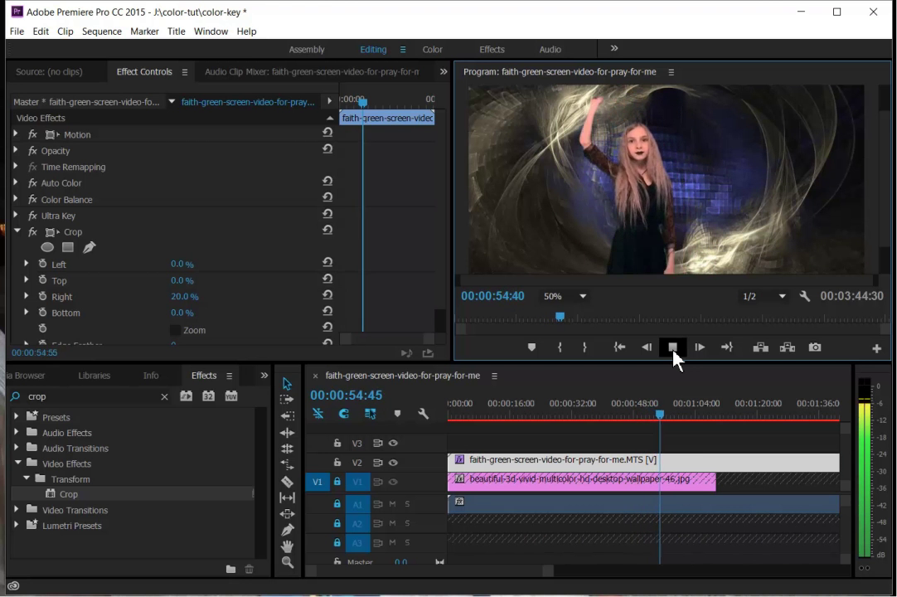
left_click(674, 353)
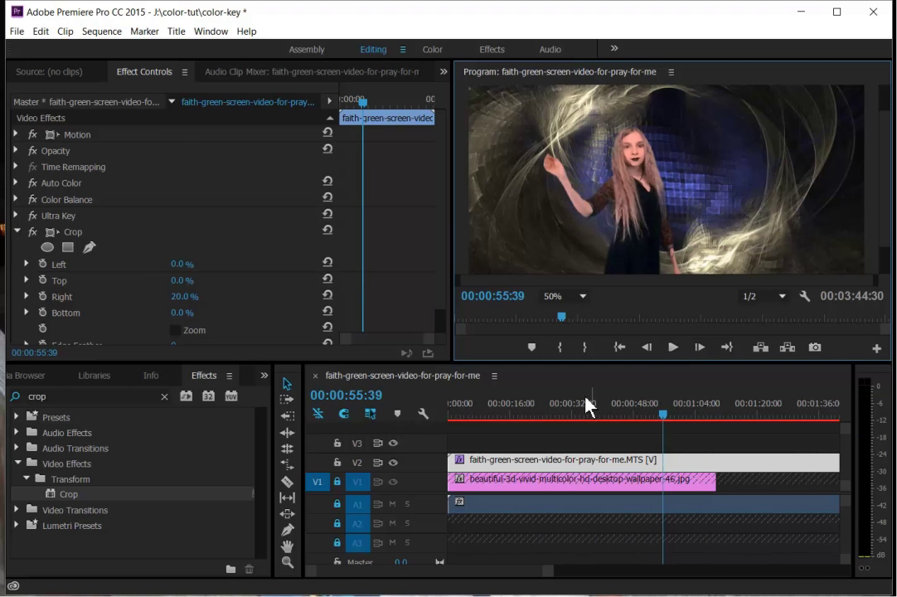
left_click(567, 413)
left_click_drag(569, 417, 547, 427)
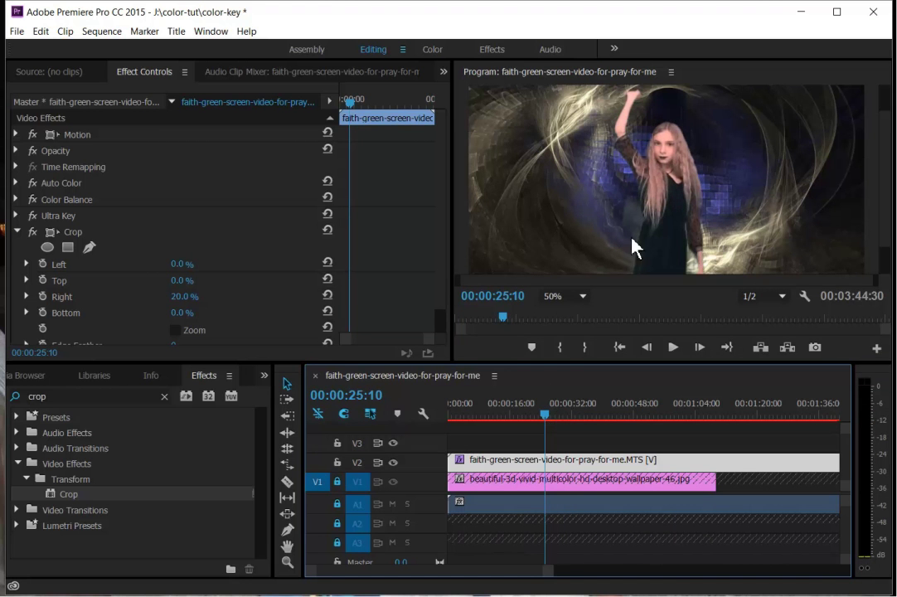
Step: Collapse the Crop settings, search Effects for 'colo', and collapse the expanded effect groups
left_click(17, 233)
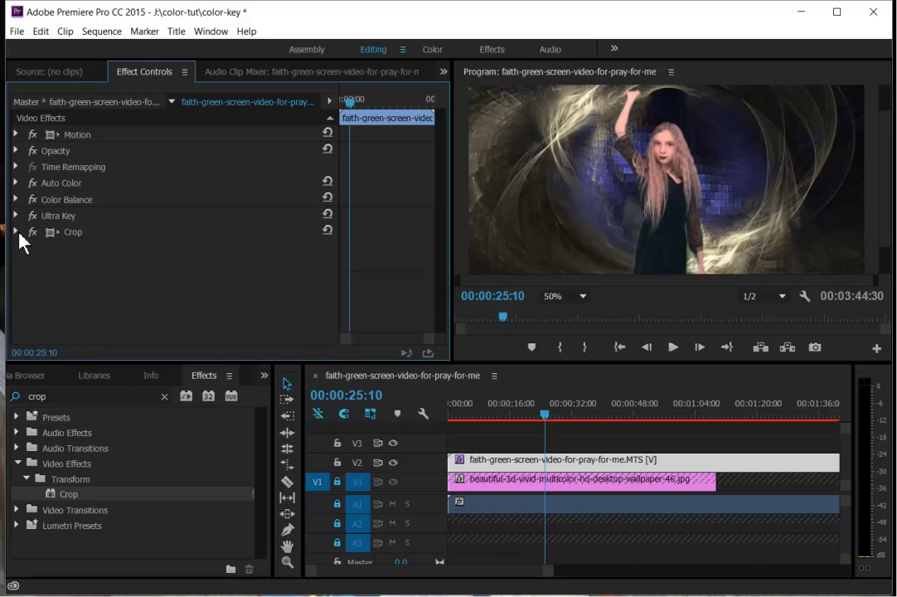
left_click(63, 396)
type("col")
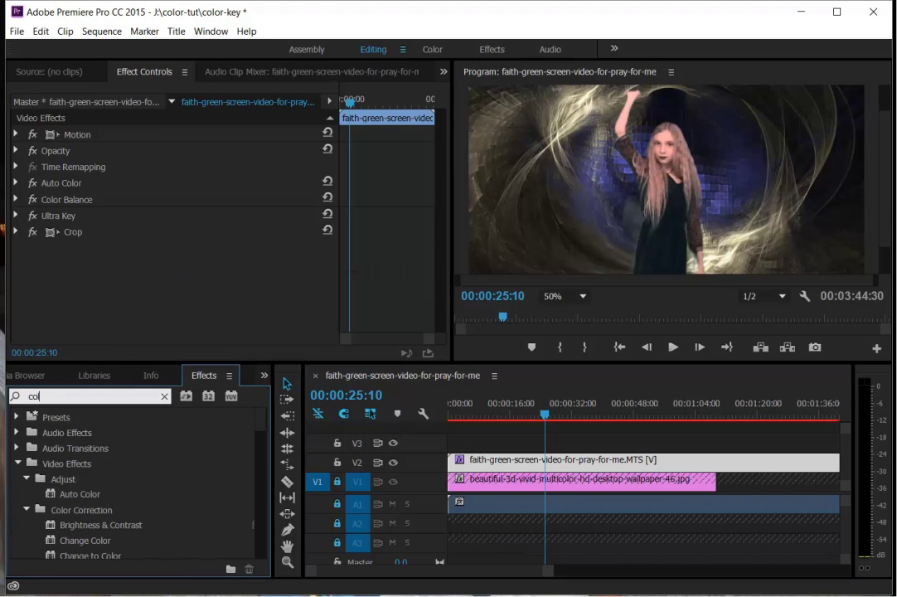
type("or")
scroll(104, 532, "down", 4)
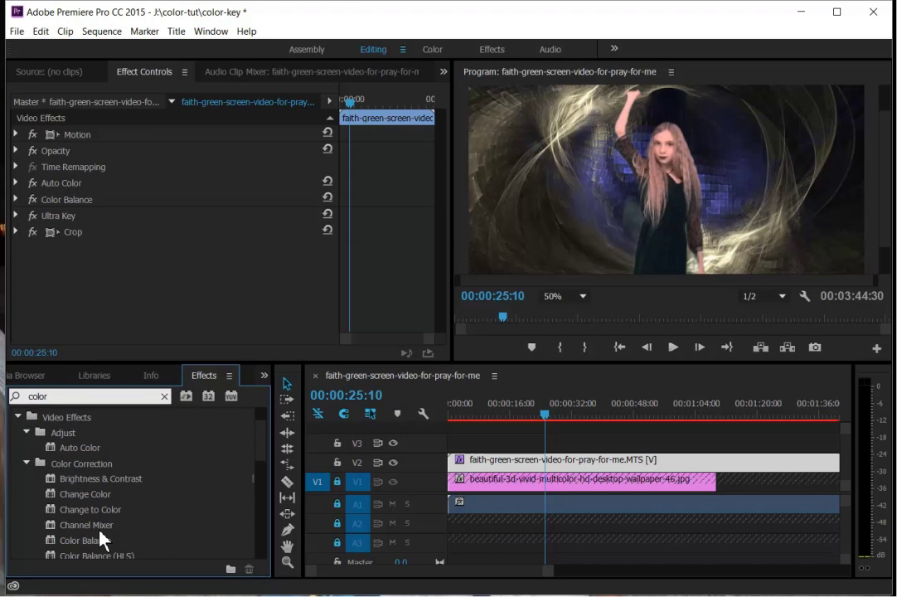
scroll(21, 479, "up", 1)
left_click(26, 462)
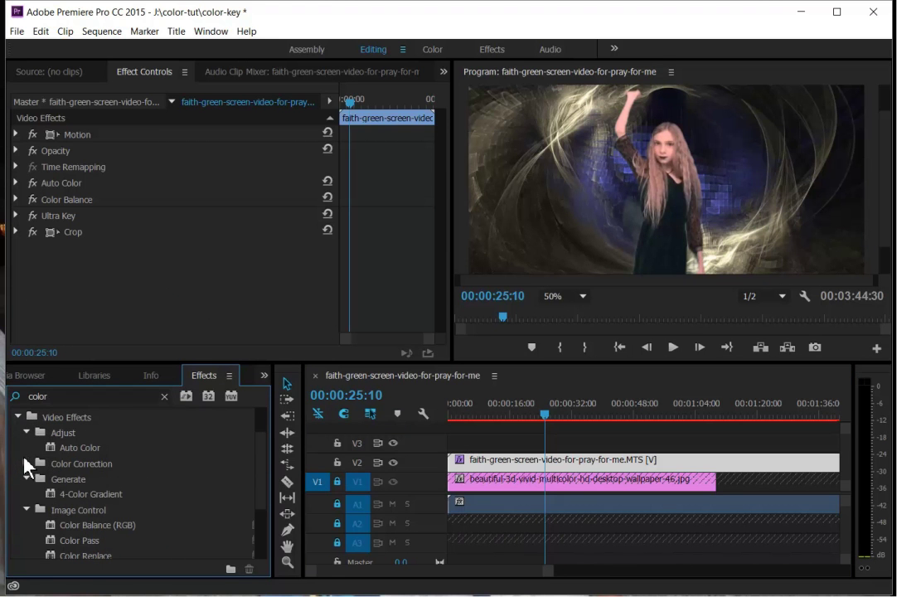
left_click(25, 432)
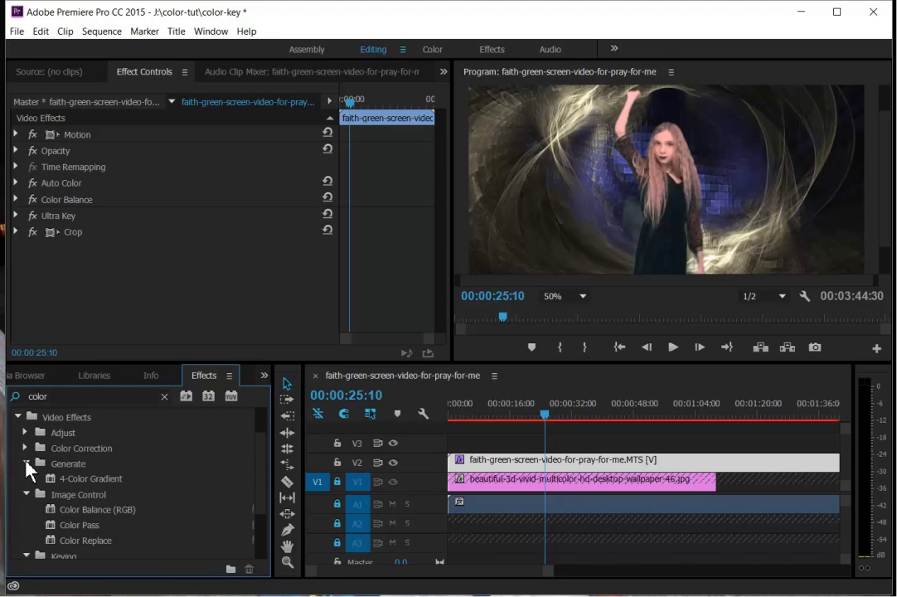
left_click(26, 462)
Step: Search Effects for 'key' and apply Color Key to the green-screen clip
double_click(38, 396)
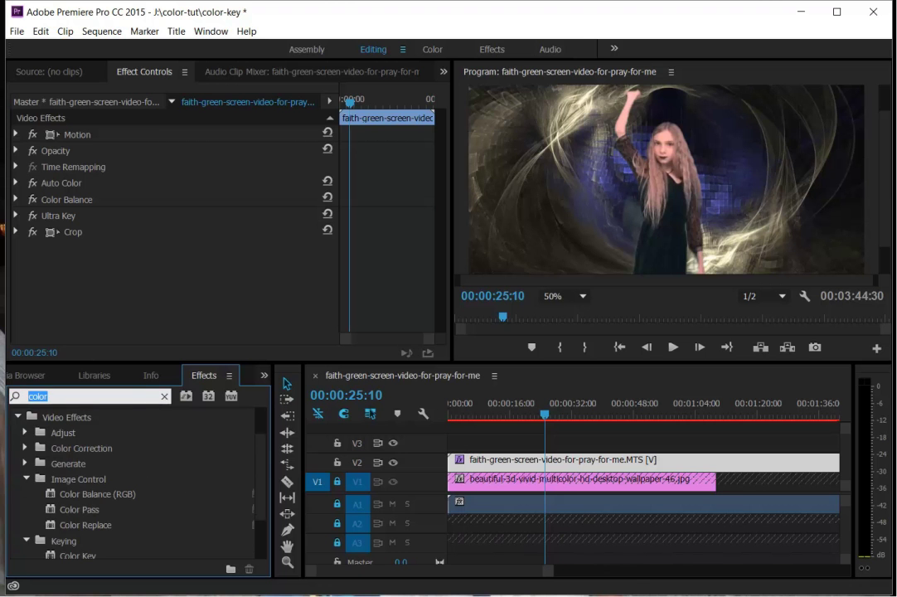
type("key")
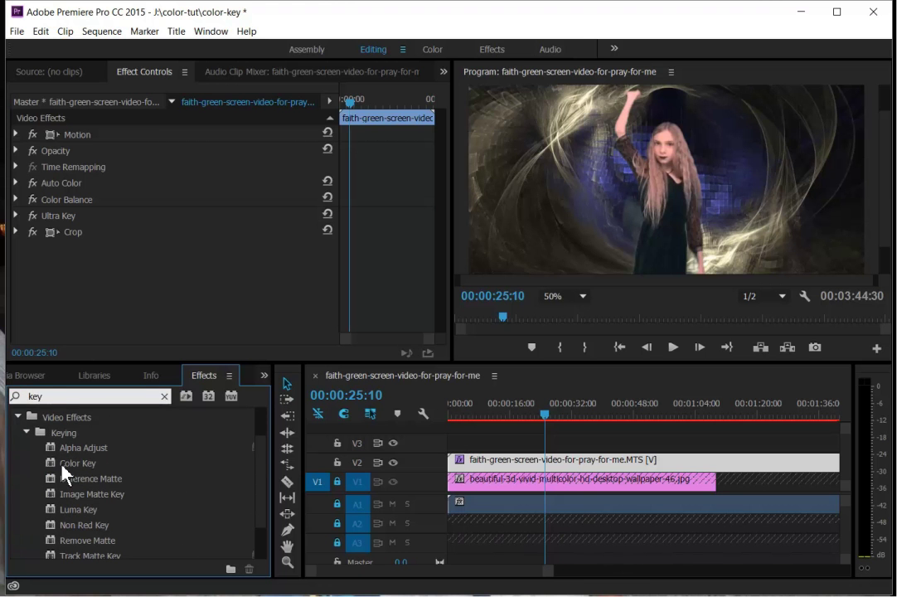
left_click_drag(65, 471, 129, 265)
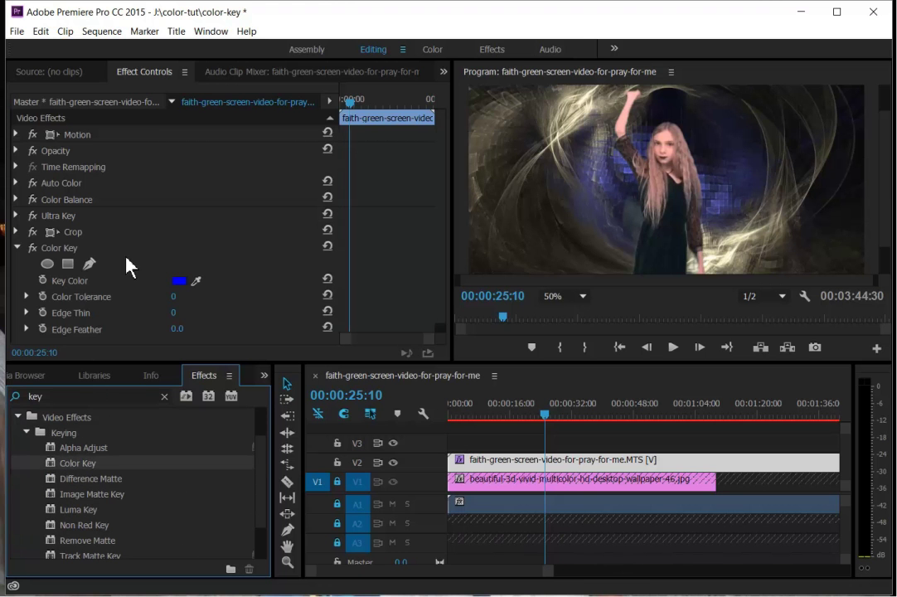
Step: Sample a dark grey Key Color from the Program monitor frame with the eyedropper
left_click(179, 281)
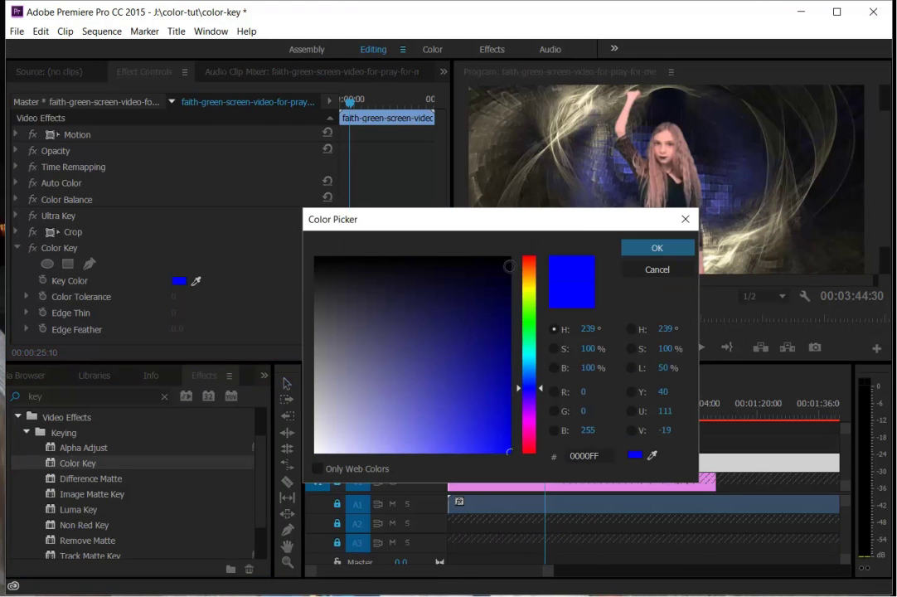
left_click(667, 274)
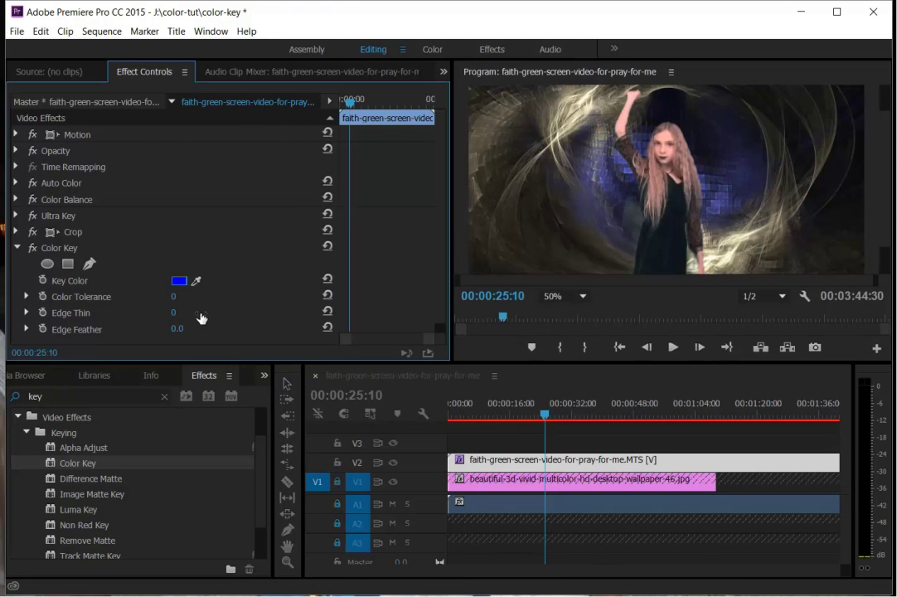
left_click_drag(200, 277, 644, 209)
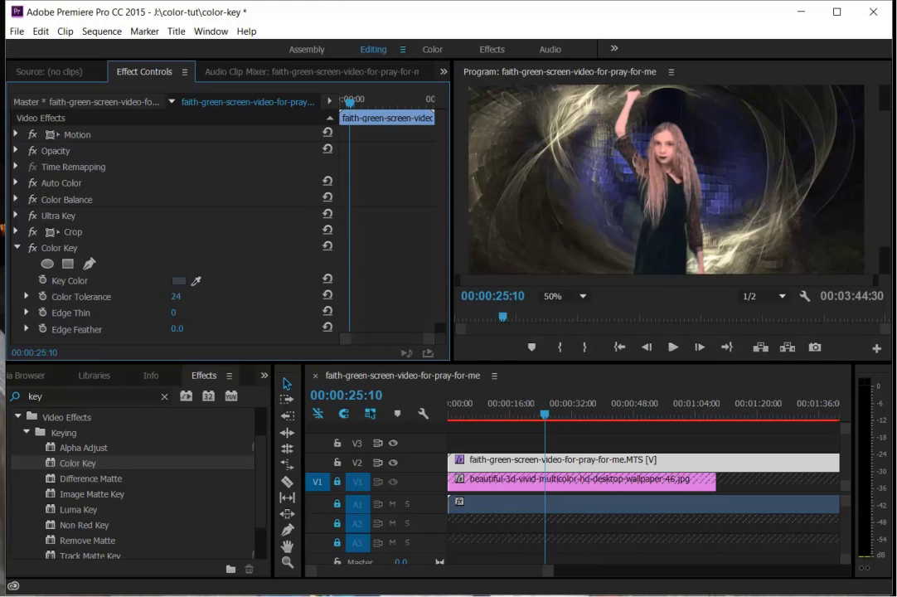
Step: Raise Color Tolerance through 69 and 91 to 140, resampling the key colour, then scrub to check
left_click_drag(176, 296, 190, 295)
left_click(174, 313)
left_click(177, 296)
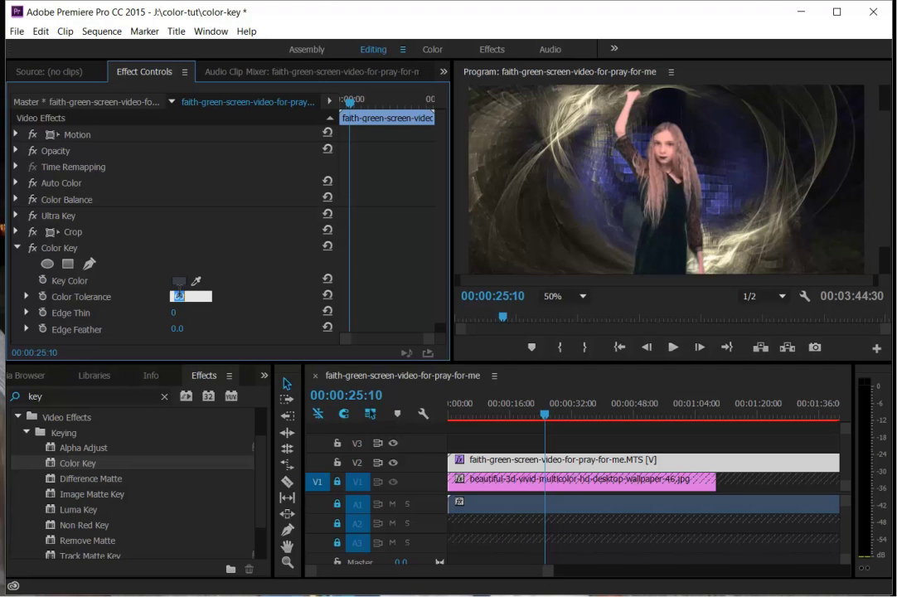
left_click(248, 294)
left_click_drag(176, 291, 198, 291)
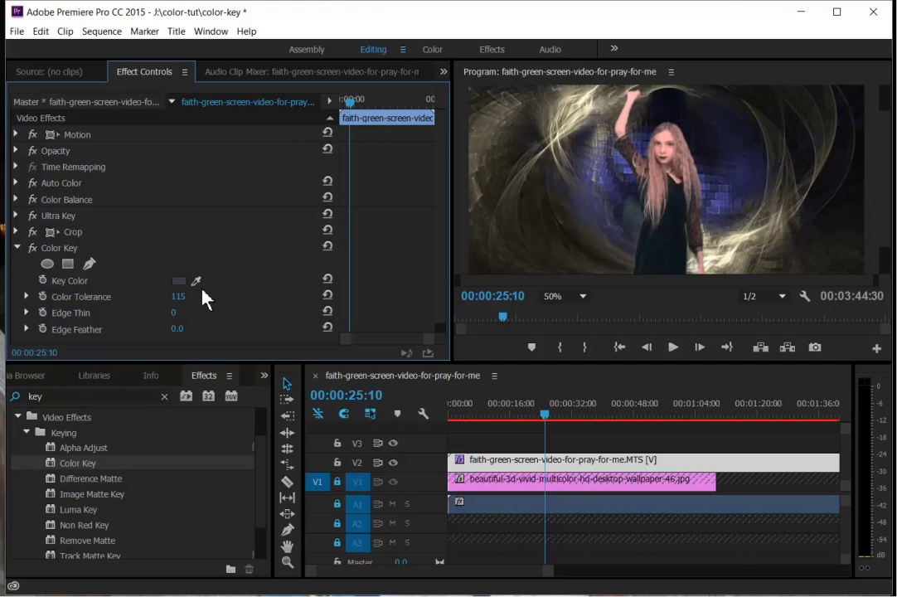
left_click(197, 280)
left_click_drag(178, 296, 199, 296)
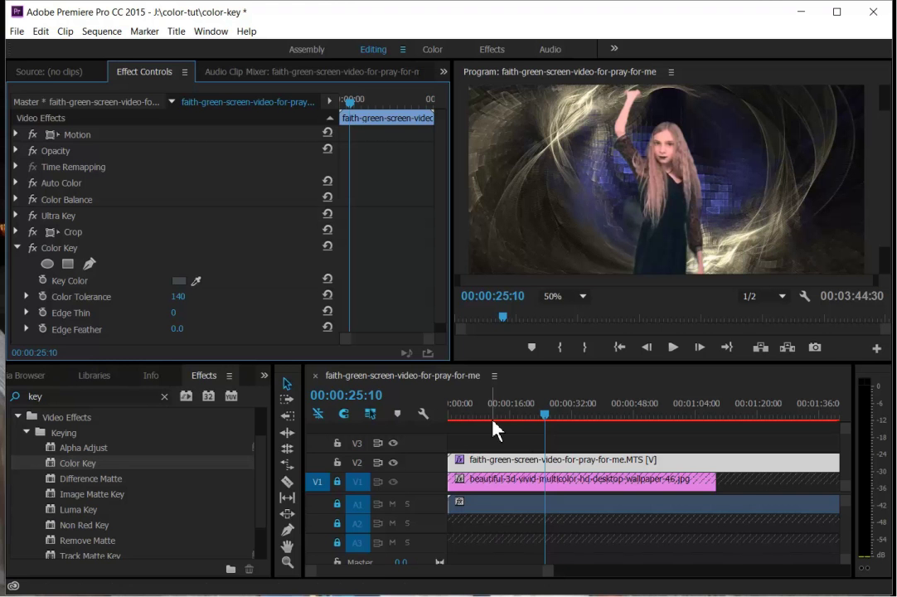
left_click_drag(546, 415, 560, 421)
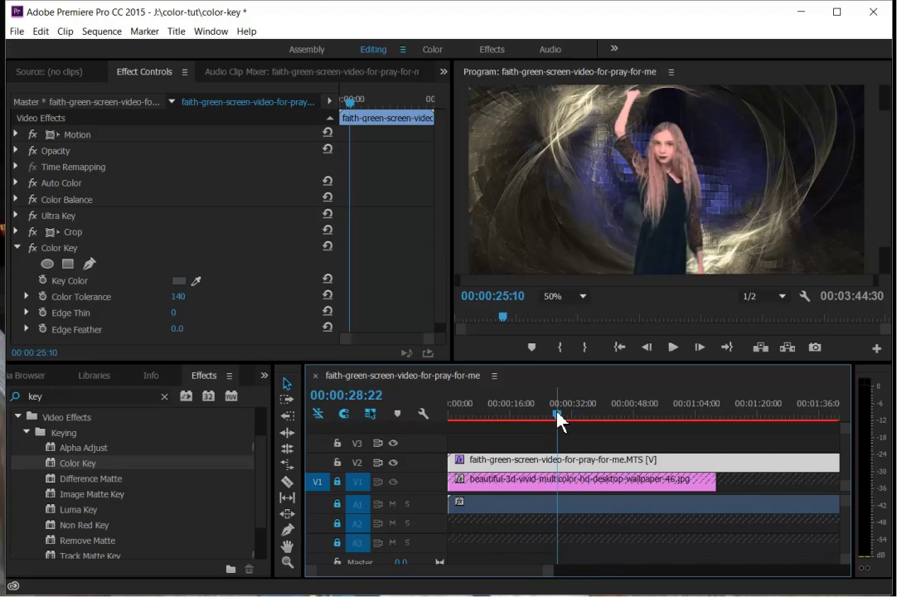
Step: Select the Color Key effect in Effect Controls and delete it
left_click(58, 251)
key("Delete")
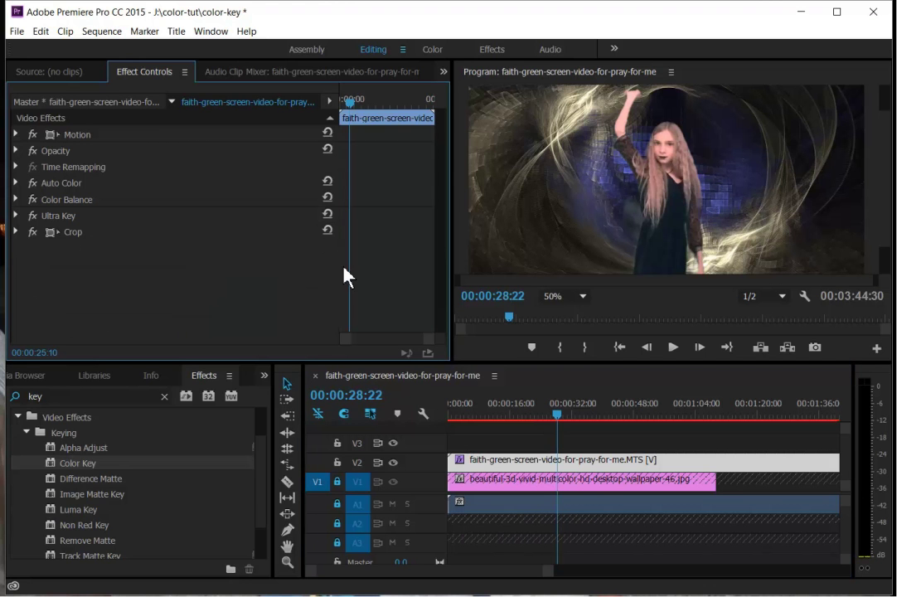